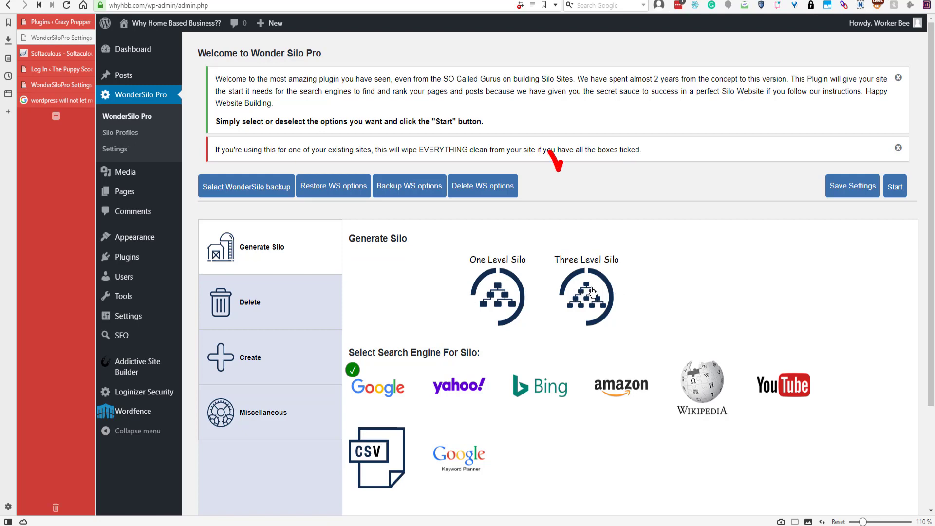
Choose the Three Level Silo and select Wikipedia alongside Google as the search engines
left_click(592, 292)
scroll(397, 363, "down", 2)
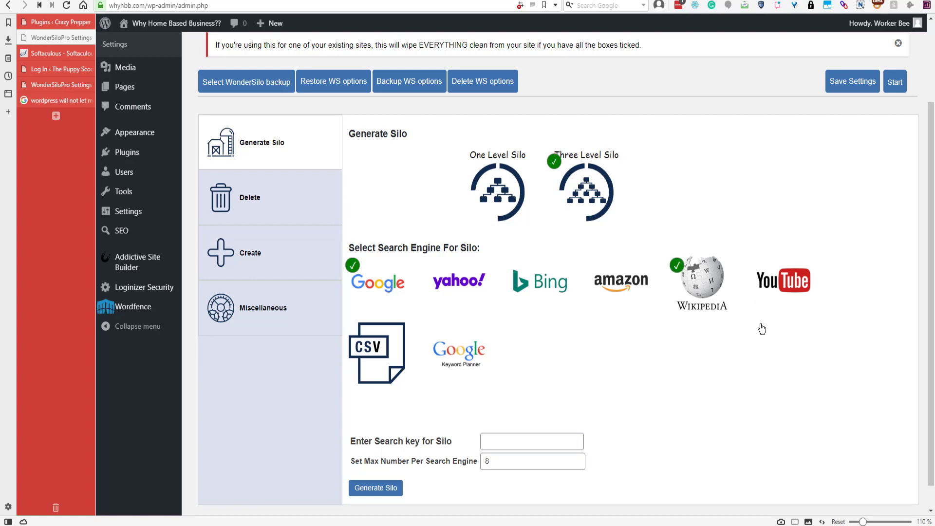
scroll(614, 402, "up", 1)
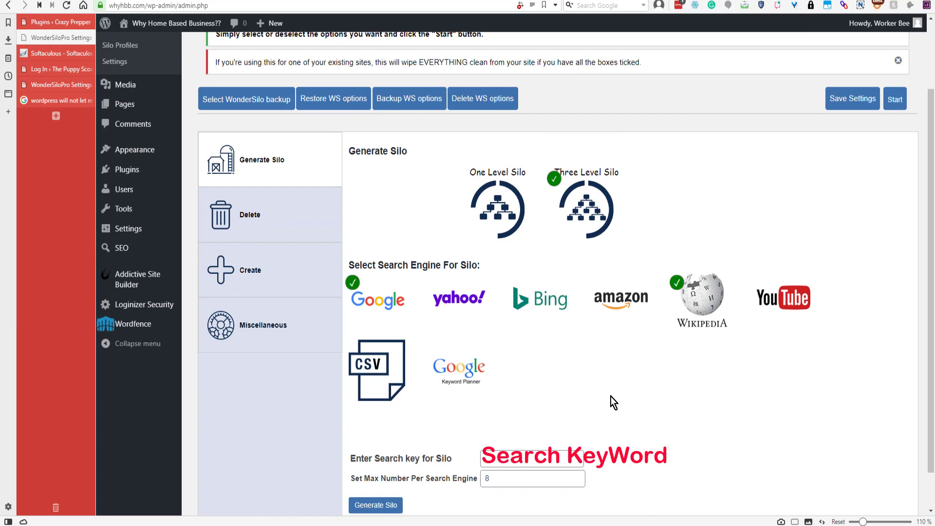
Generate the silo from the search key "Dog Training"
left_click(519, 462)
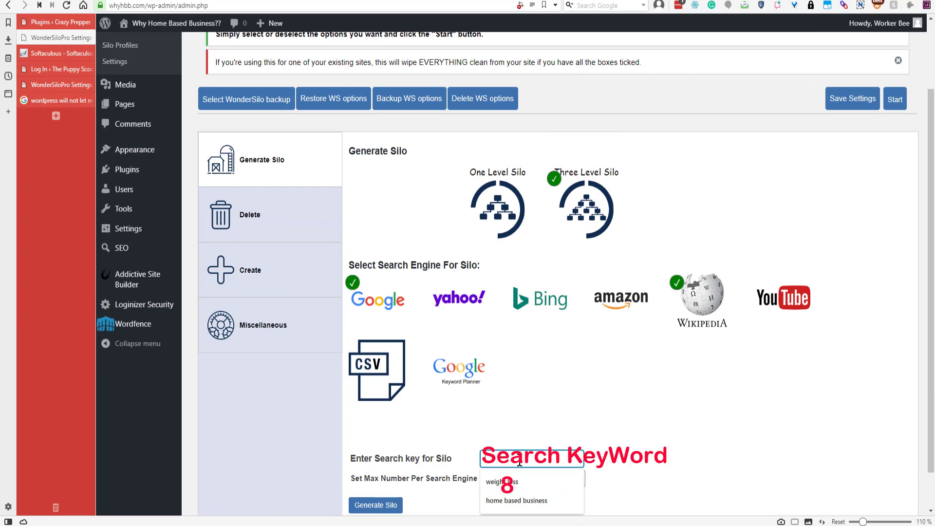
type("Dog Trai")
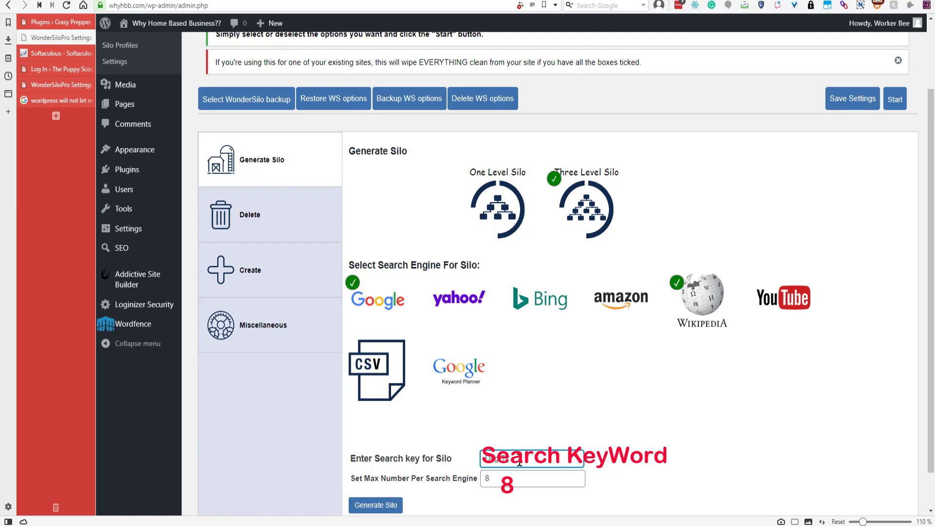
type("ning")
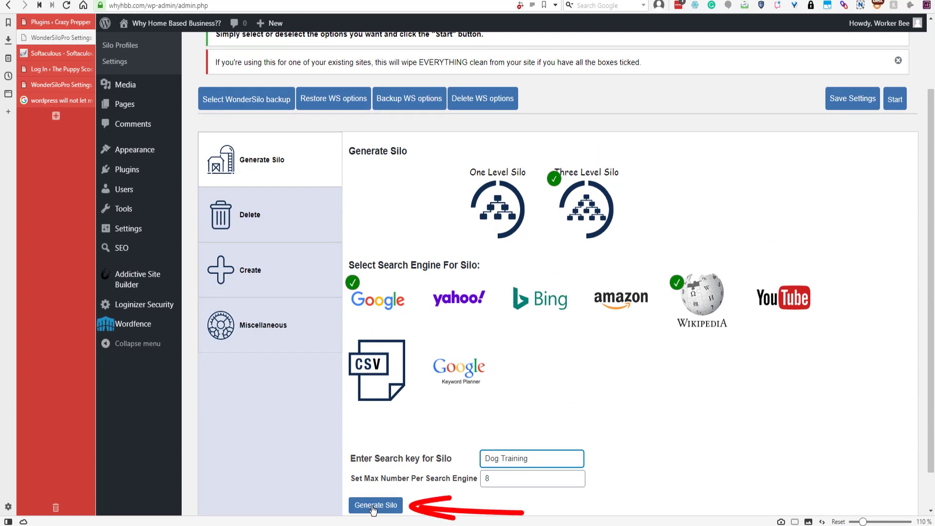
left_click(373, 507)
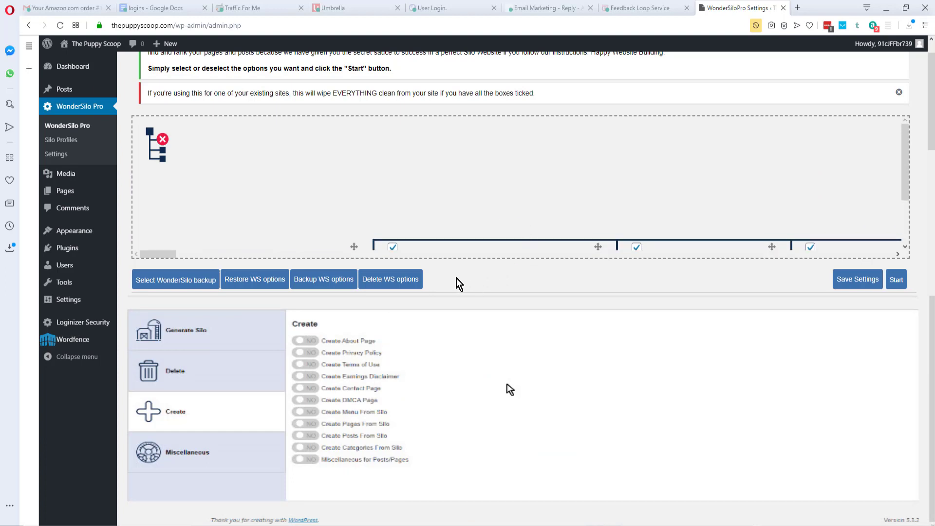
Examine the full keyword text of the upper-level nodes across the generated dog training silo
left_click_drag(153, 255, 201, 270)
double_click(487, 221)
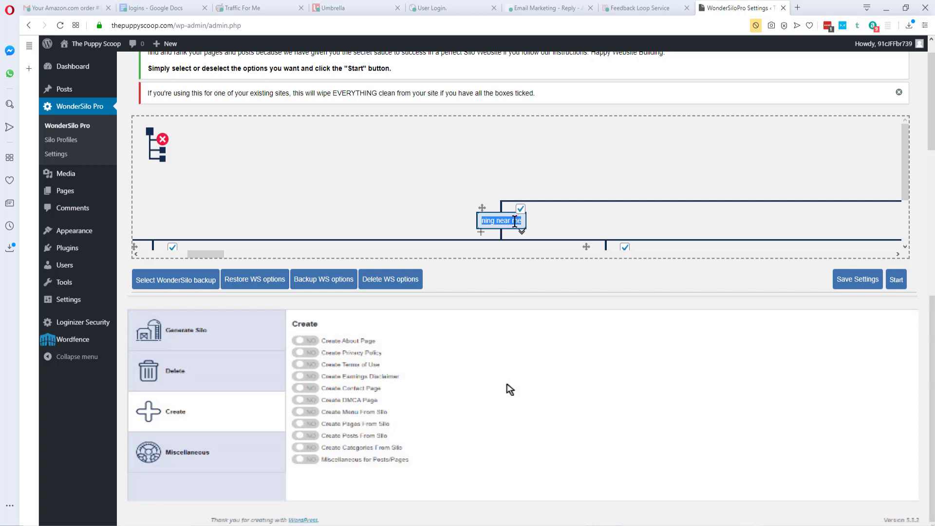
left_click_drag(220, 259, 349, 281)
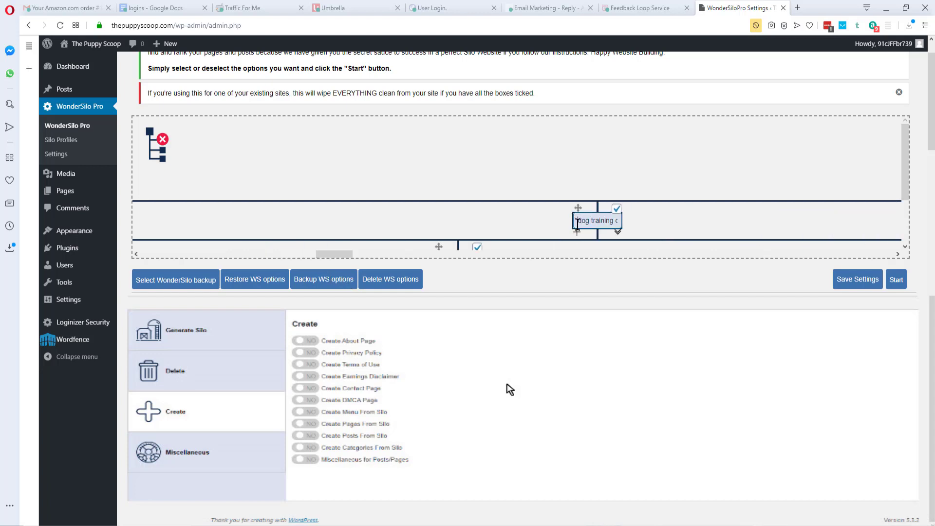
left_click_drag(575, 220, 614, 222)
left_click_drag(334, 254, 459, 280)
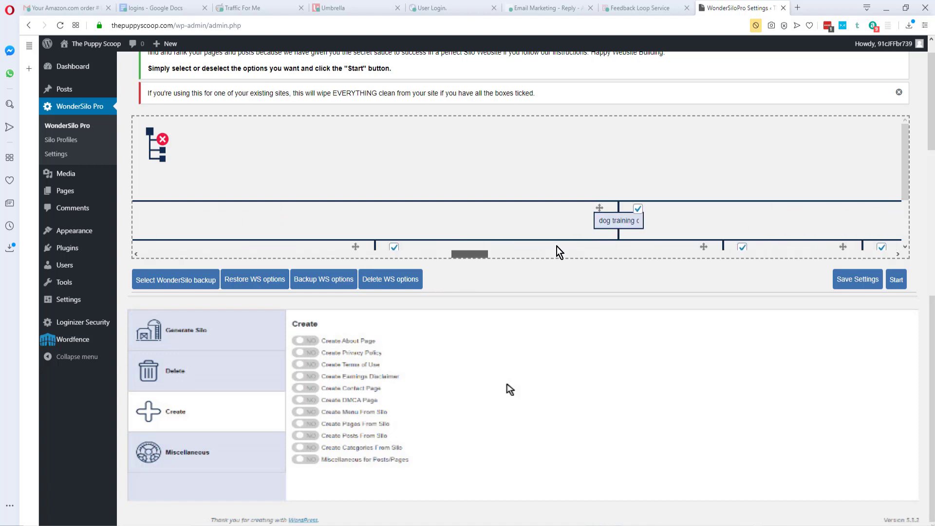
left_click_drag(593, 222, 633, 221)
key("Tab")
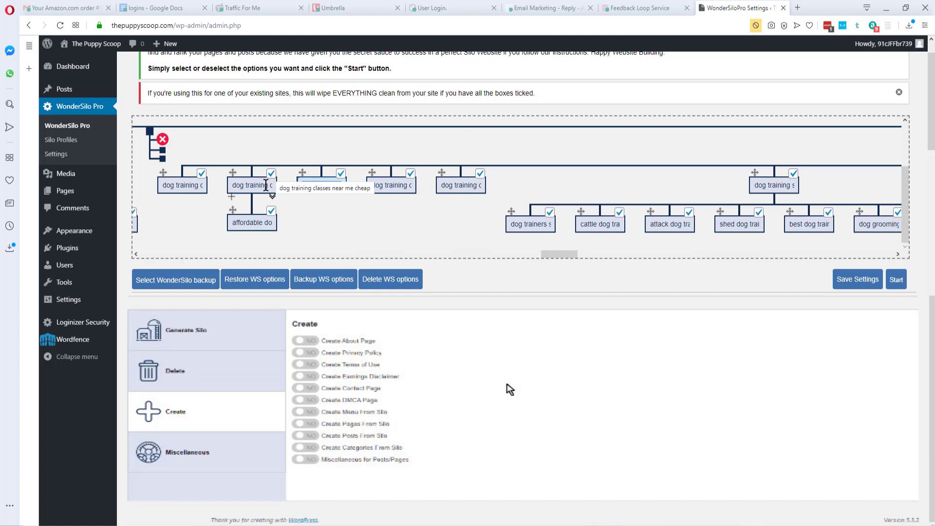
Deselect "dog training classes near me cheap" and the fourth and fifth keywords in the same silo row
left_click(262, 186)
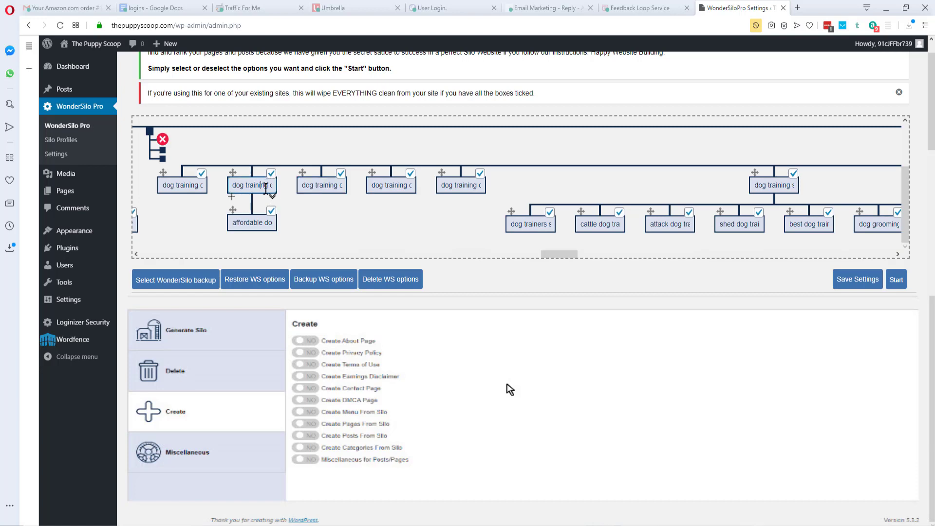
left_click(272, 174)
left_click(411, 174)
triple_click(460, 185)
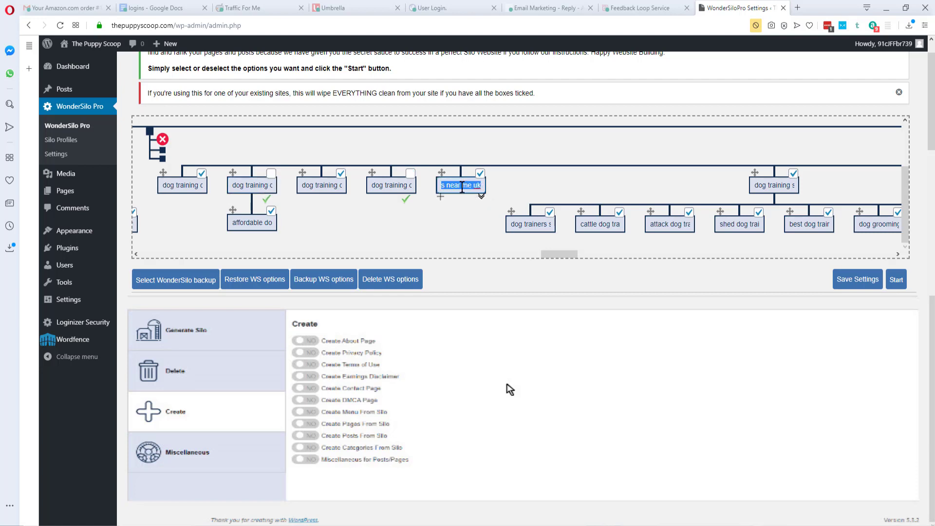
left_click(480, 174)
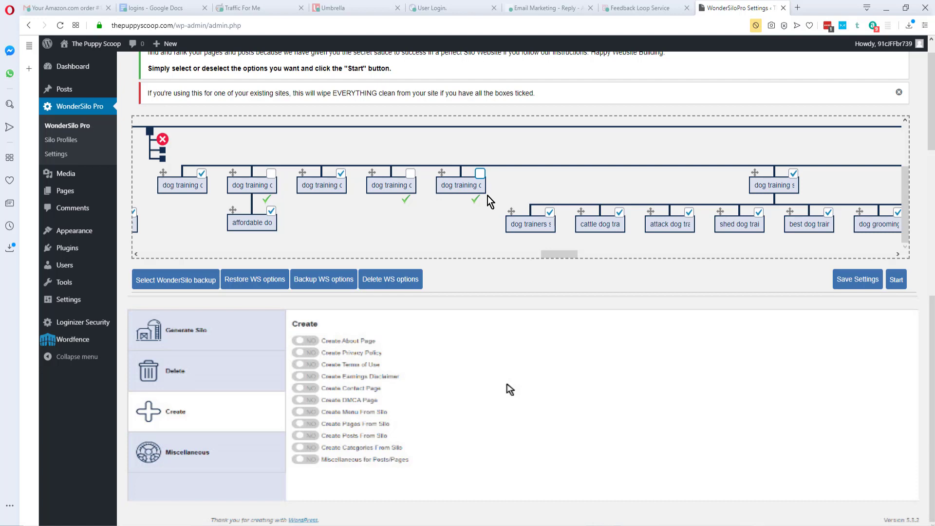
Examine the full names of the third-level keywords and their parent in the neighbouring dog training branches
triple_click(604, 223)
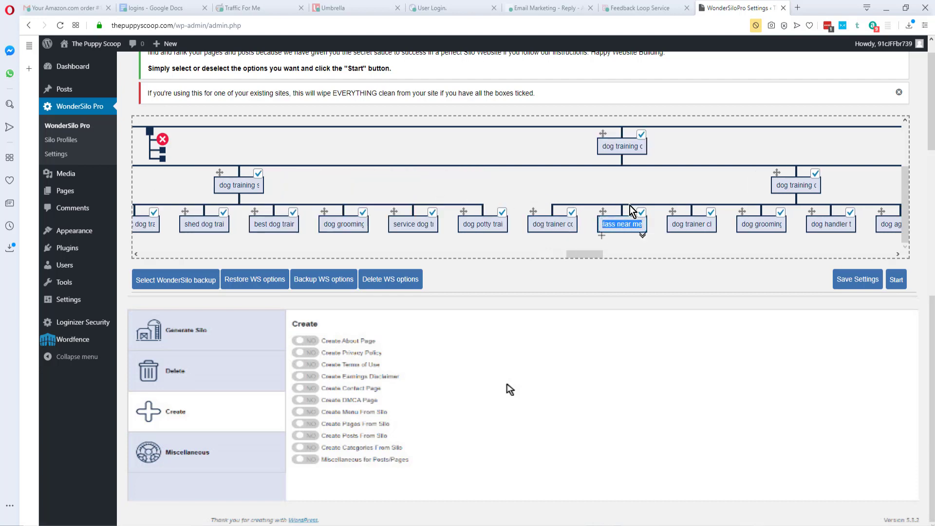
left_click_drag(604, 146, 645, 146)
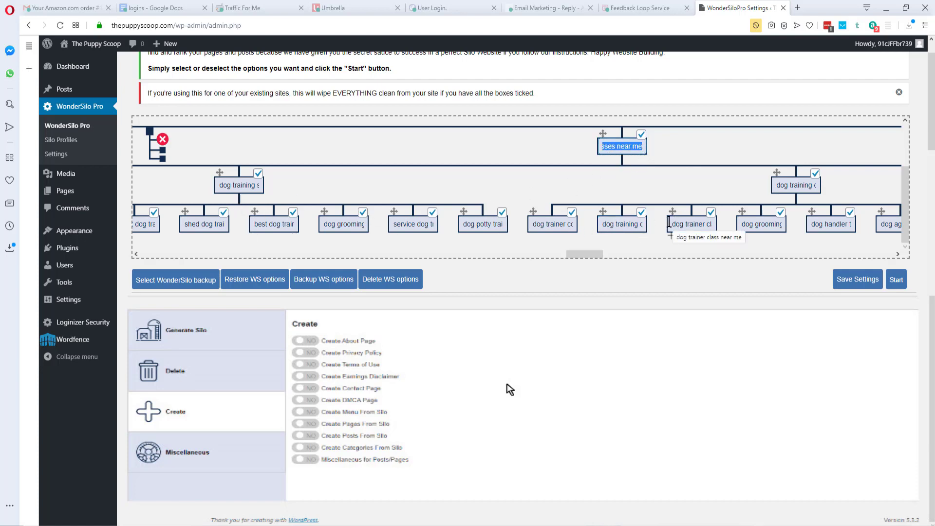
left_click_drag(670, 224, 898, 224)
left_click(898, 223)
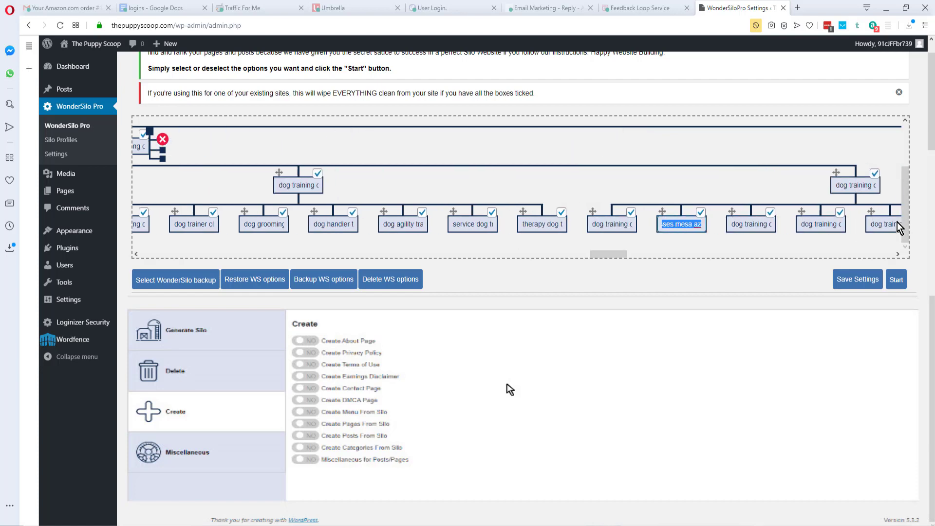
mouse_move(710, 224)
left_mouse_down()
mouse_move(745, 228)
mouse_move(710, 225)
left_mouse_up()
left_click(741, 226)
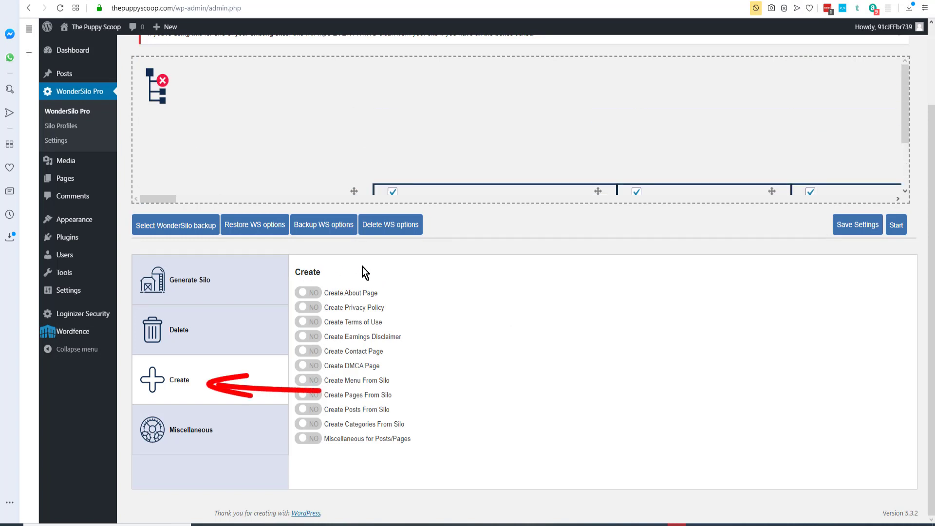
Turn on creation of the About page and enter "Dog Training" as the site's subject
left_click(311, 294)
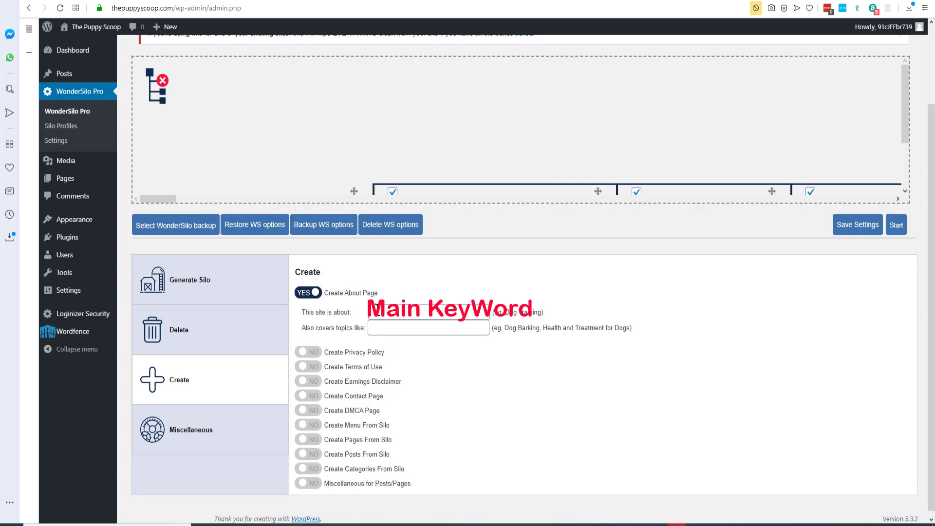
left_click(378, 312)
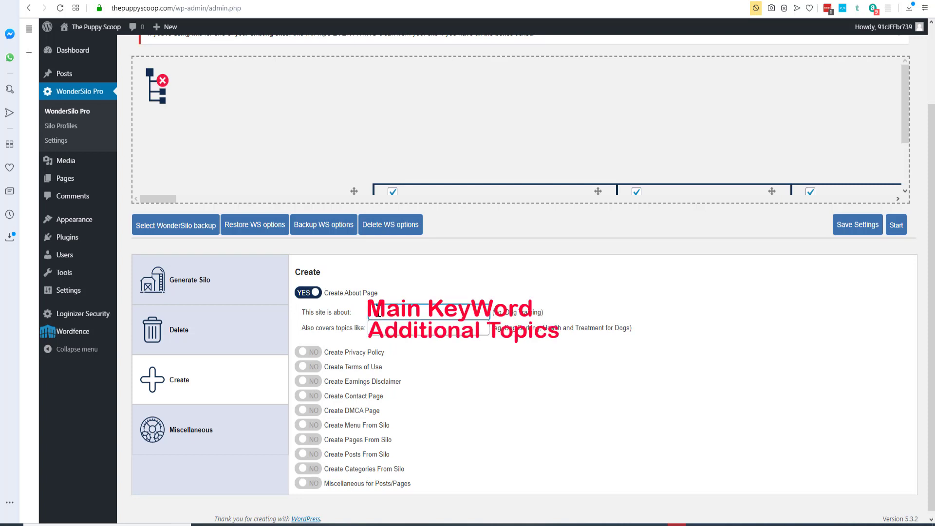
left_click(379, 336)
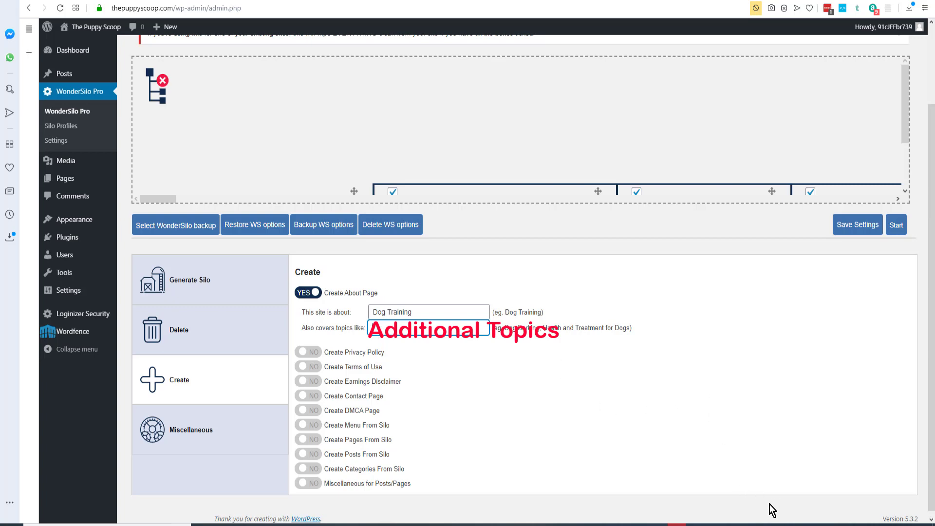
Copy the dog training keyword list from the clipboard history manager and paste it as the About page's additional topics
left_click(814, 525)
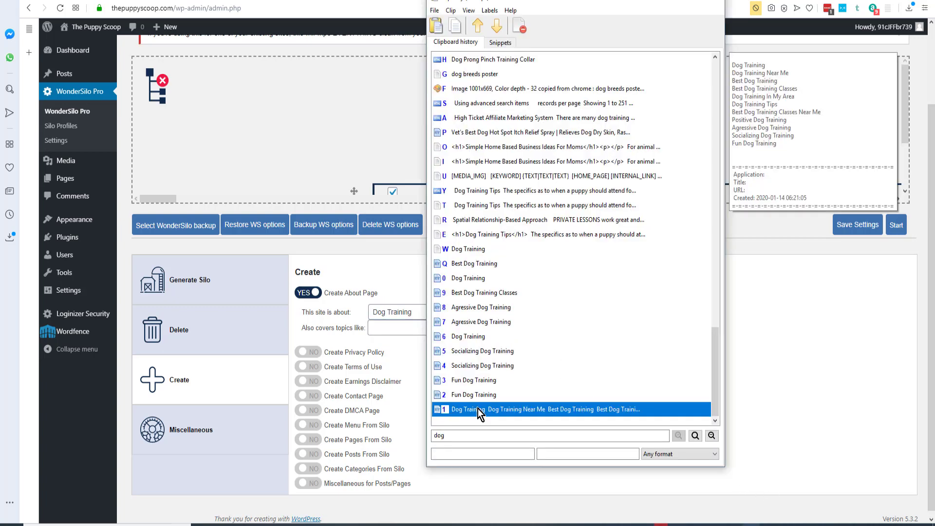
left_click(451, 10)
left_click(468, 34)
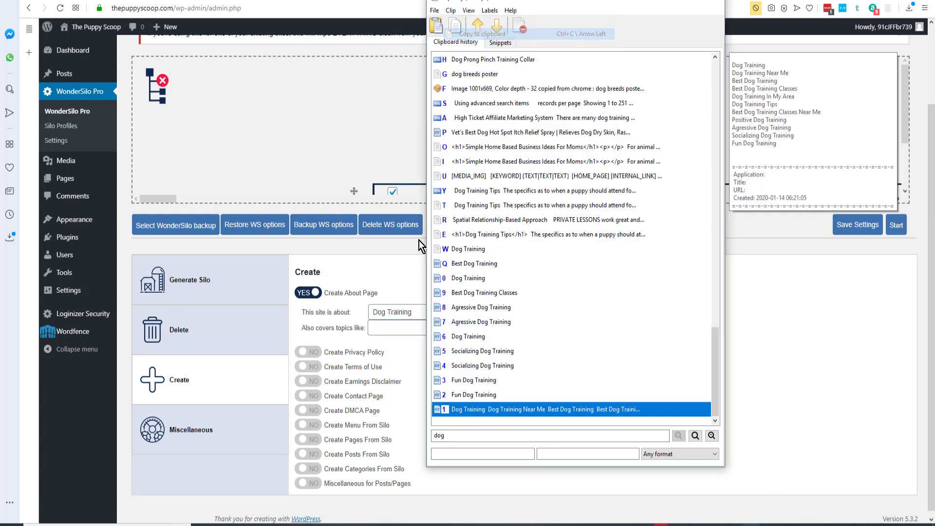
left_click(395, 326)
key("ctrl+v")
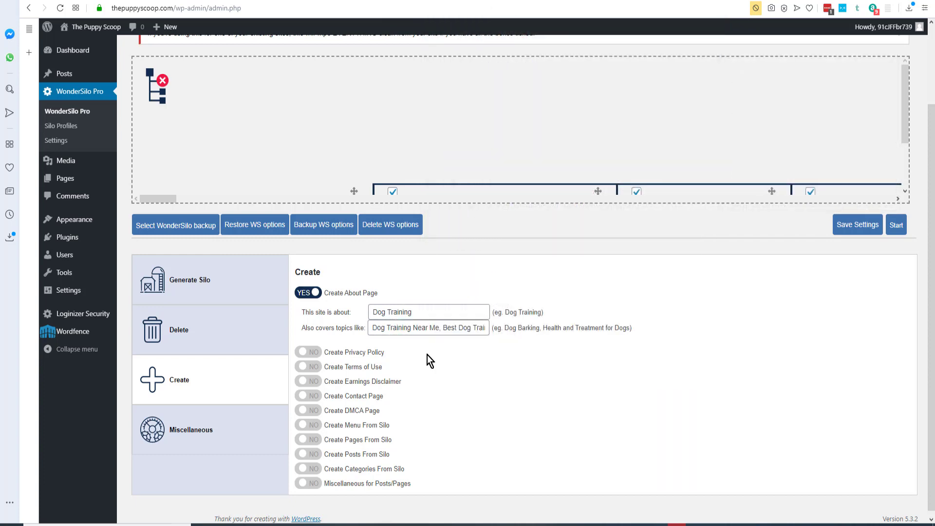
Turn on creation of the Privacy Policy, Terms of Use, Earnings Disclaimer, Contact and DMCA pages and the menu from the silo
left_click(311, 356)
left_click(313, 370)
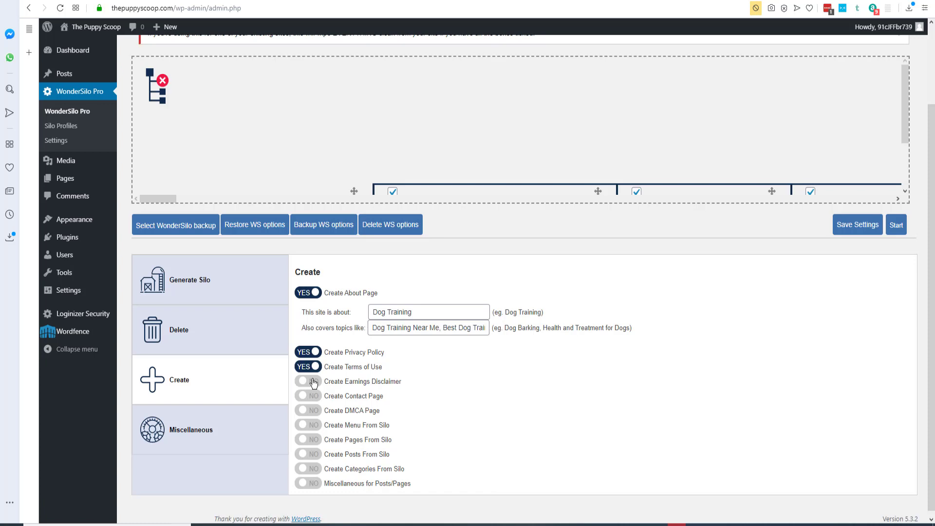
scroll(313, 383, "down", 1)
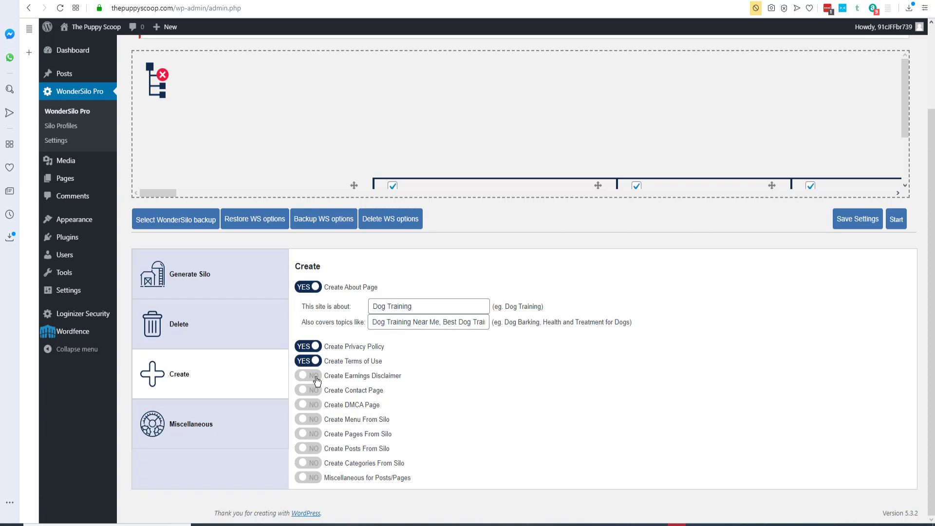
left_click(317, 379)
left_click(313, 391)
left_click(312, 405)
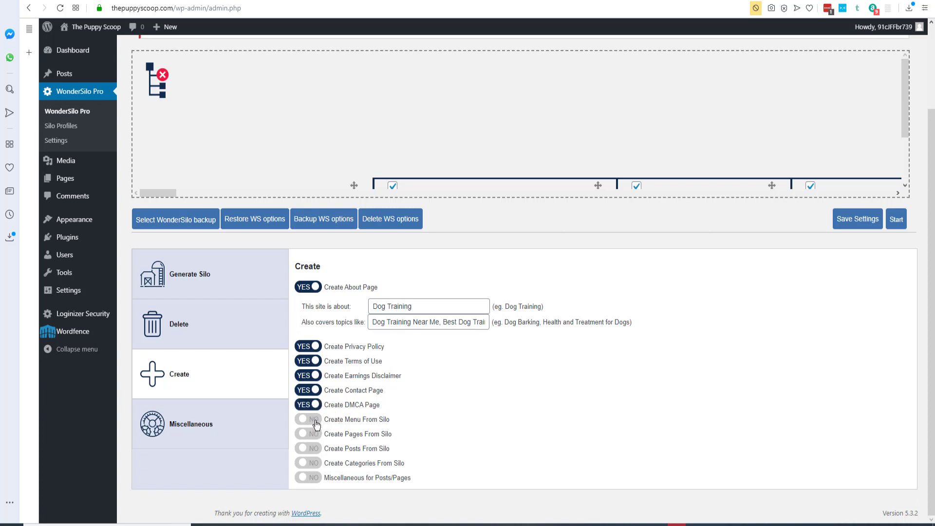
left_click(316, 422)
left_click(311, 434)
scroll(463, 378, "down", 3)
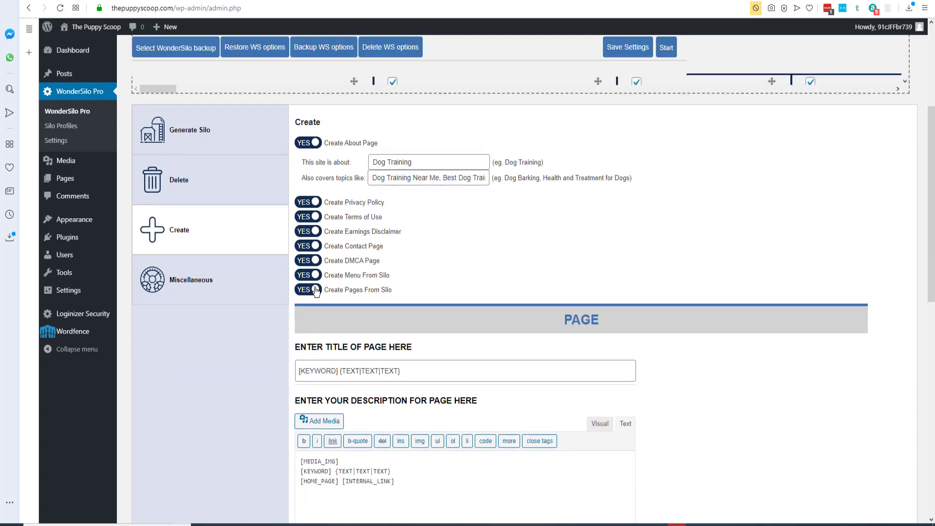
left_click(316, 291)
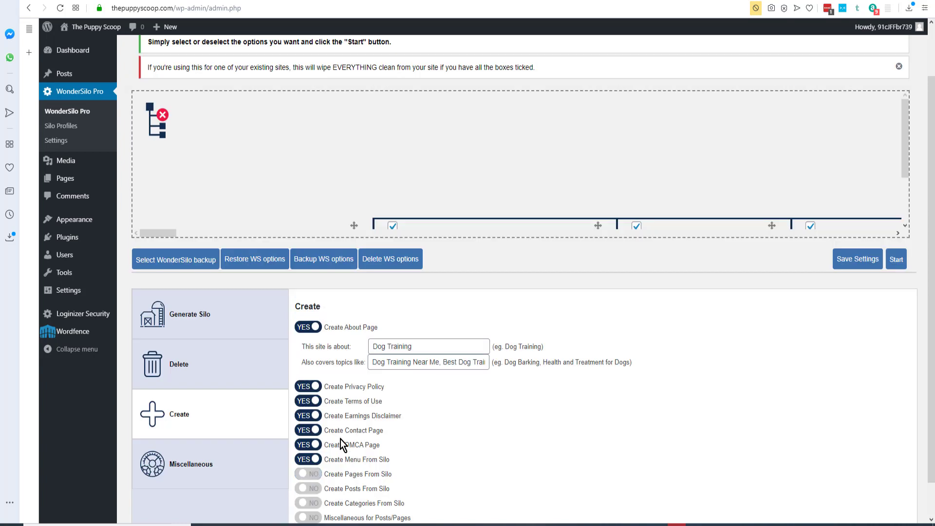
Turn on creation of posts from the silo and bring up the post content settings
scroll(352, 445, "down", 1)
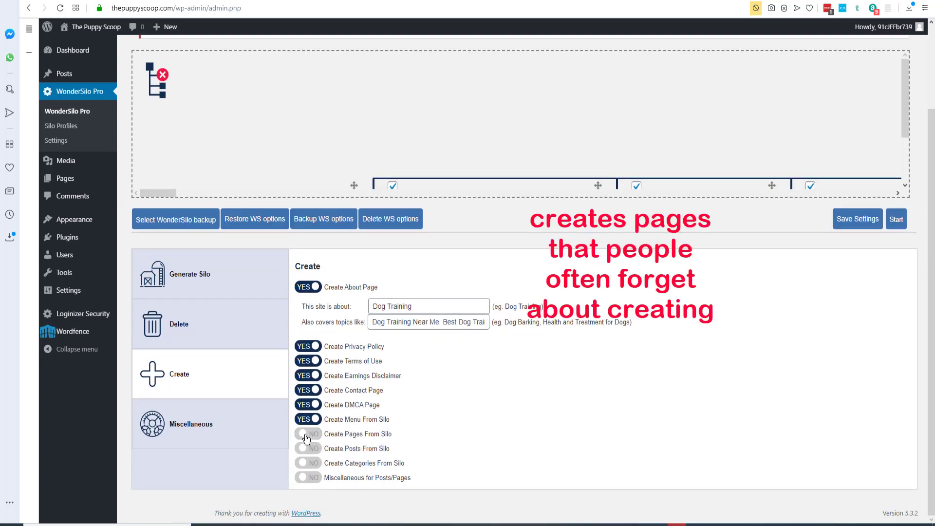
left_click(312, 450)
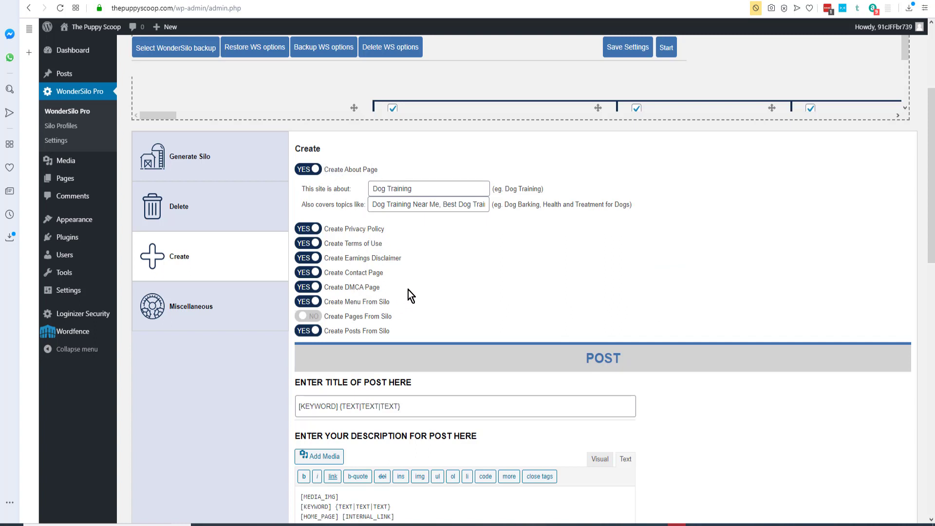
scroll(407, 288, "down", 5)
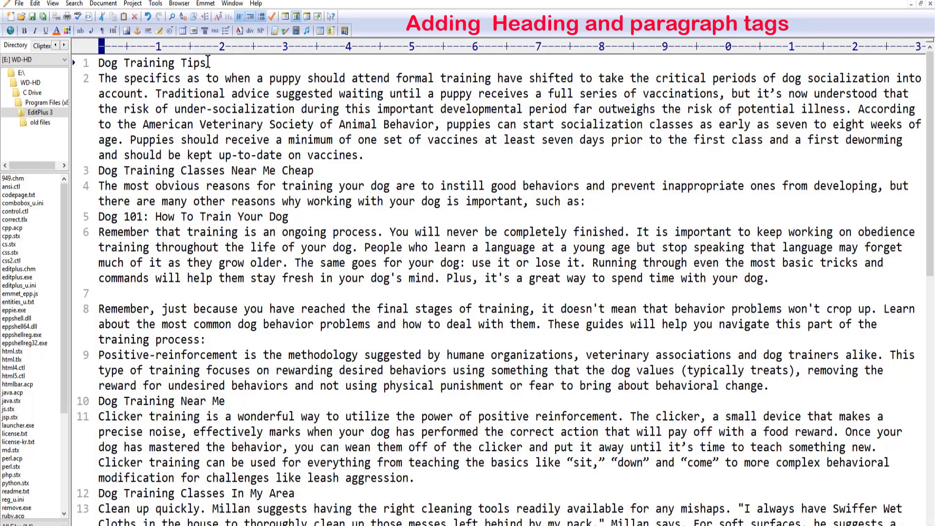
In the text editor's article, wrap the opening line "Dog Training Tips" in H1 heading tags
left_click_drag(208, 63, 96, 64)
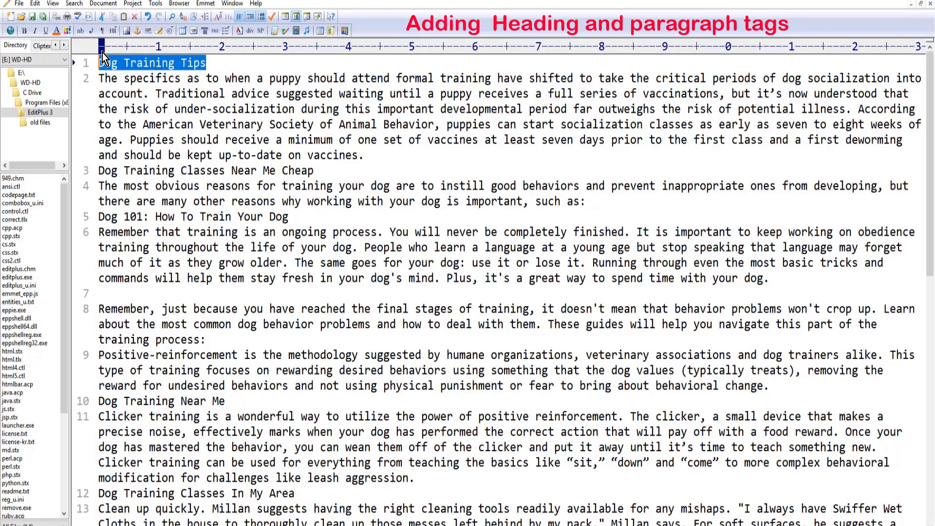
left_click(113, 30)
left_click(125, 43)
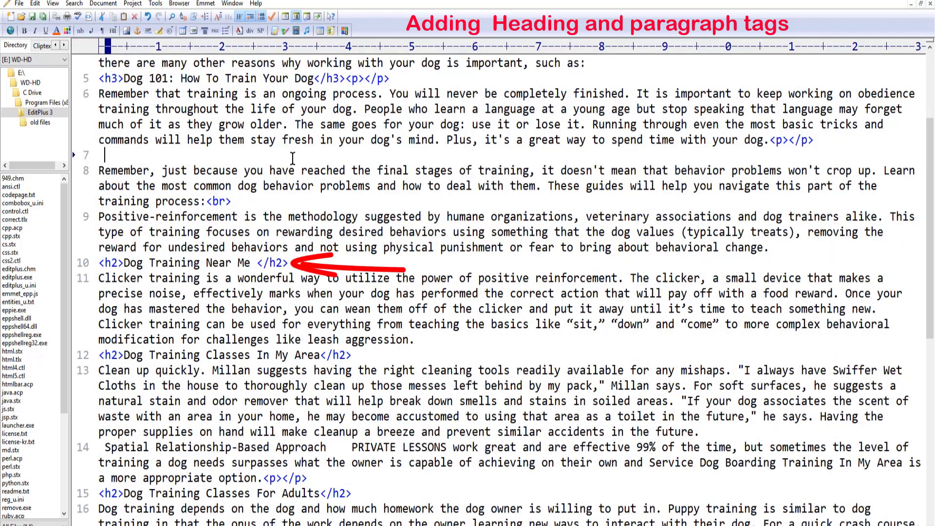
Copy the entire tagged dog training article and paste it into the post description below the existing placeholders
key("ctrl+a")
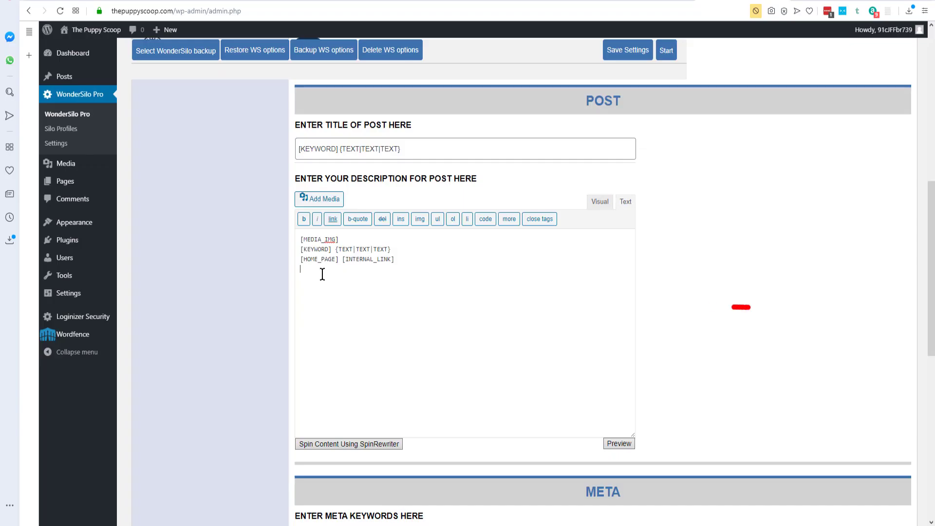
key("ctrl+v")
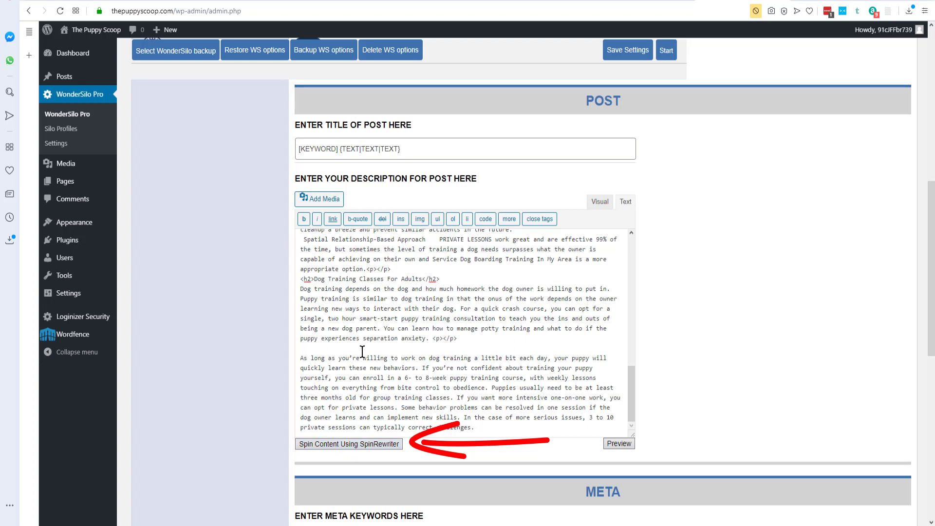
Spin the post description with SpinRewriter, then preview the spun article and close the preview
left_click(352, 445)
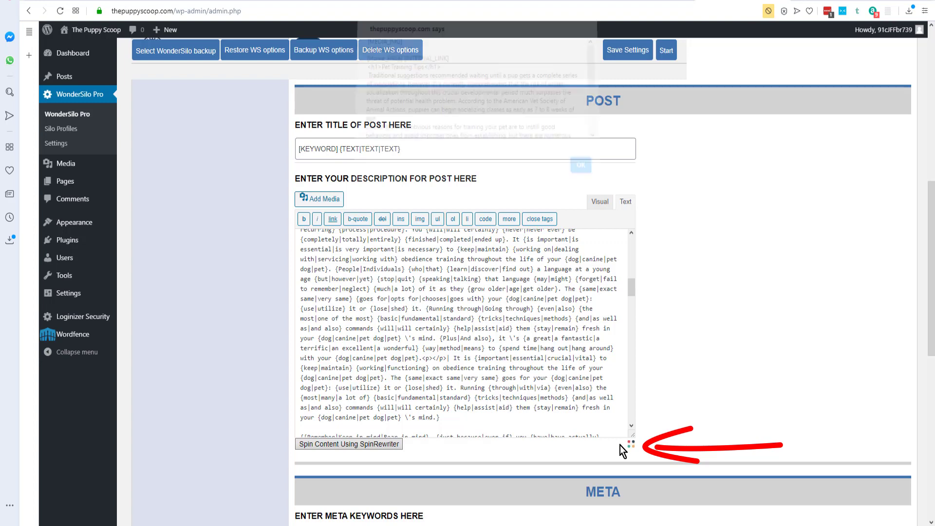
scroll(494, 138, "down", 5)
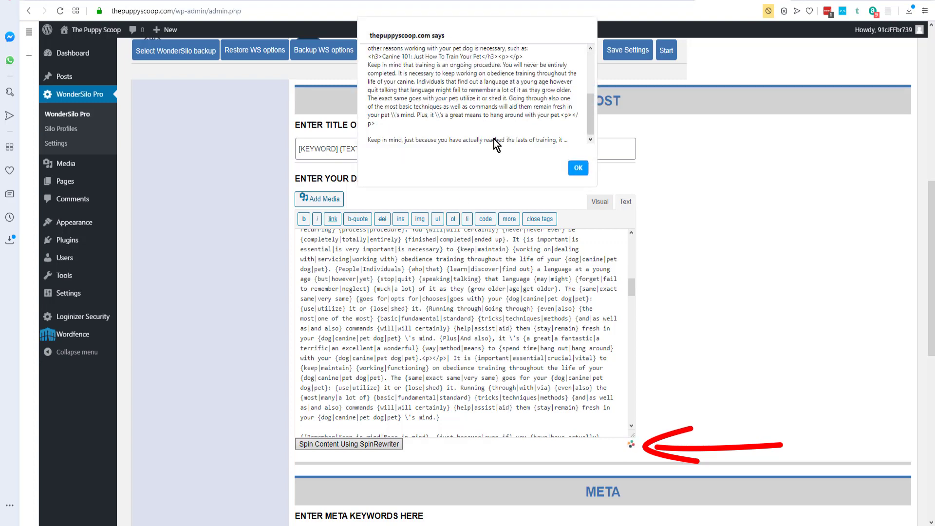
scroll(498, 137, "up", 5)
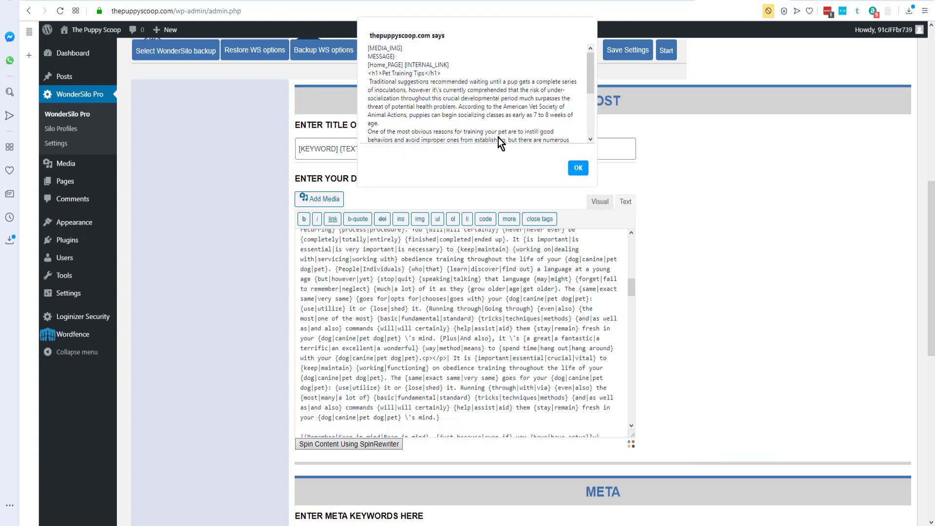
left_click(577, 168)
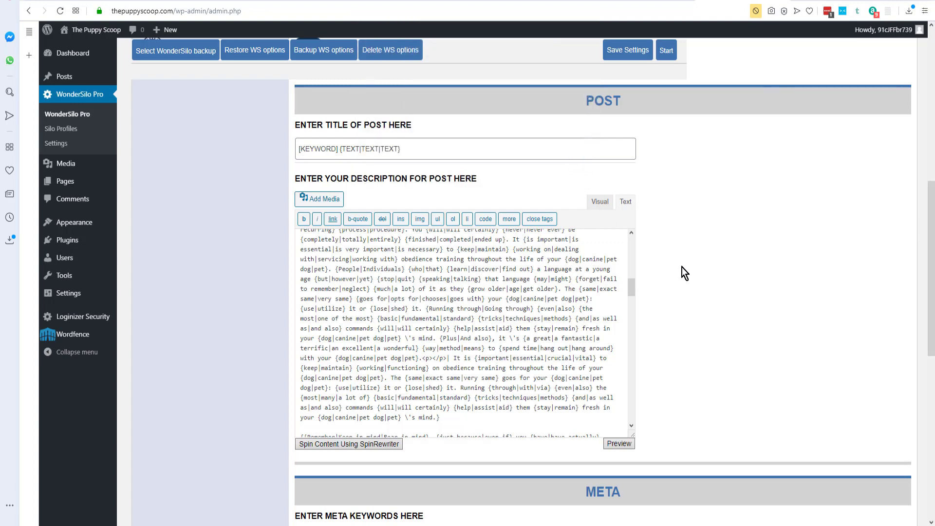
Paste the keyword list running from "Dog Training Near Me" to "Fun Dog Training" on a new line in the meta keywords
scroll(681, 272, "down", 5)
left_click(425, 284)
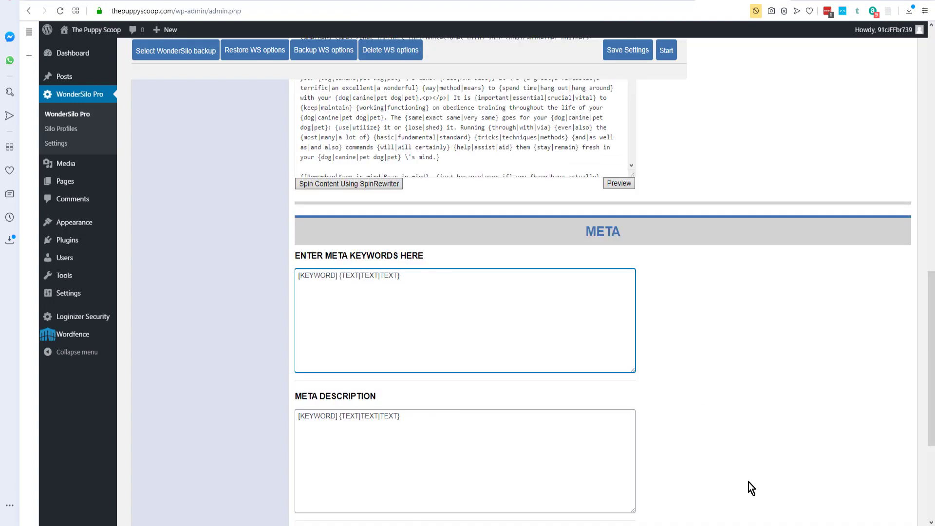
key("Return")
key("ctrl+v")
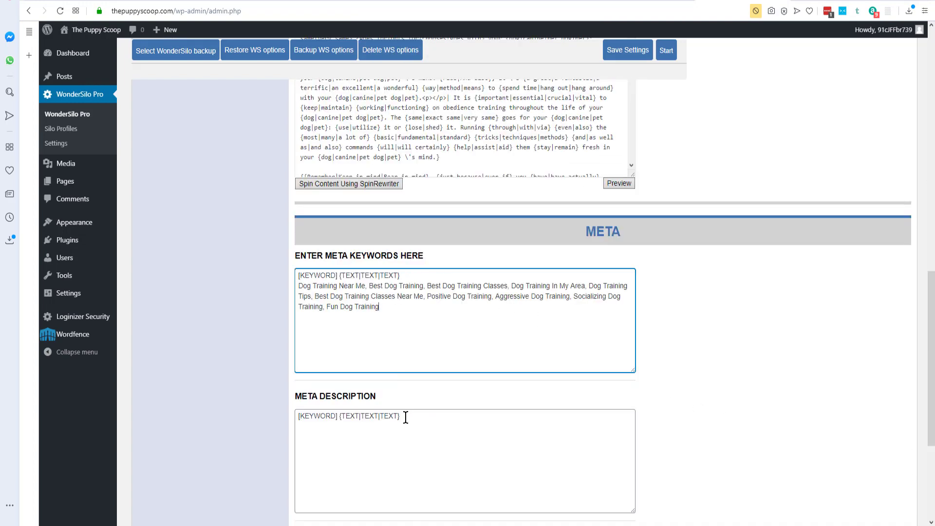
Paste the same dog training keyword list into the tags for posts
left_click(406, 416)
scroll(406, 417, "down", 3)
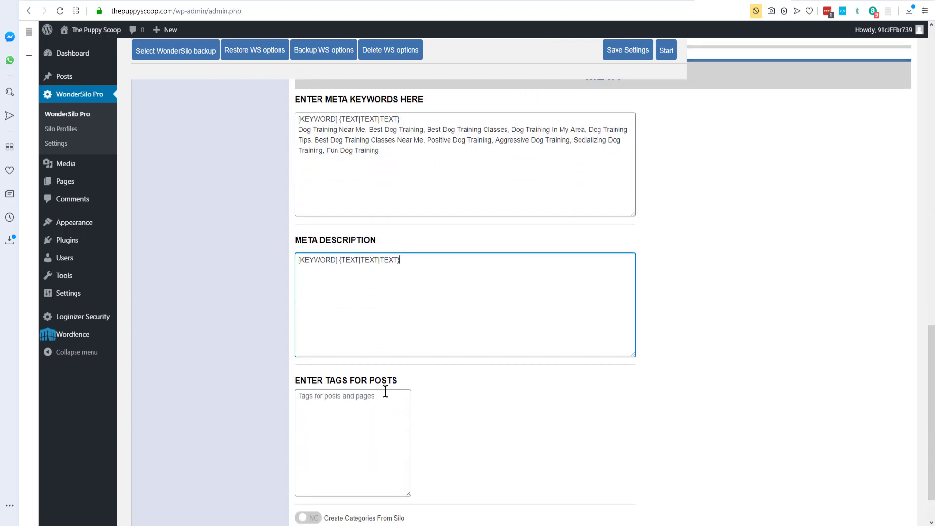
left_click(386, 392)
key("ctrl+v")
scroll(311, 458, "down", 1)
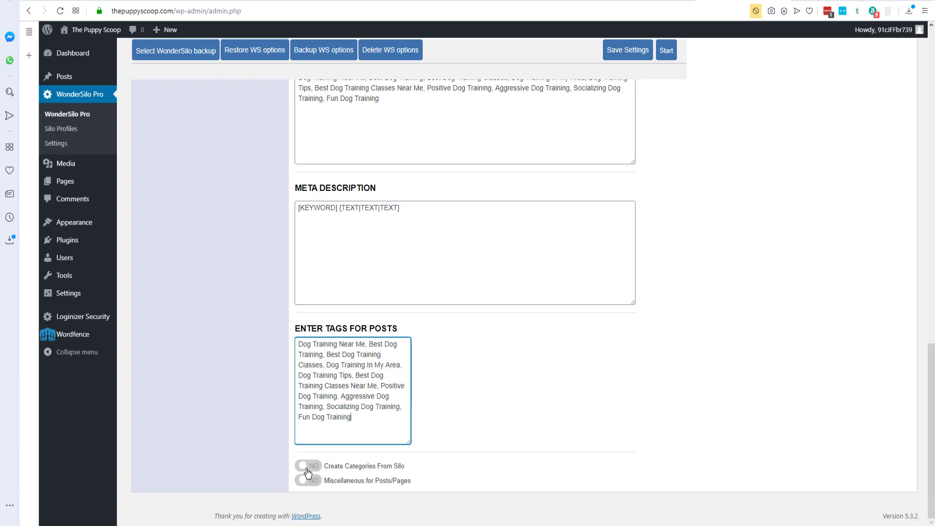
Turn on creation of categories from the silo and the miscellaneous settings for posts and pages
left_click(306, 470)
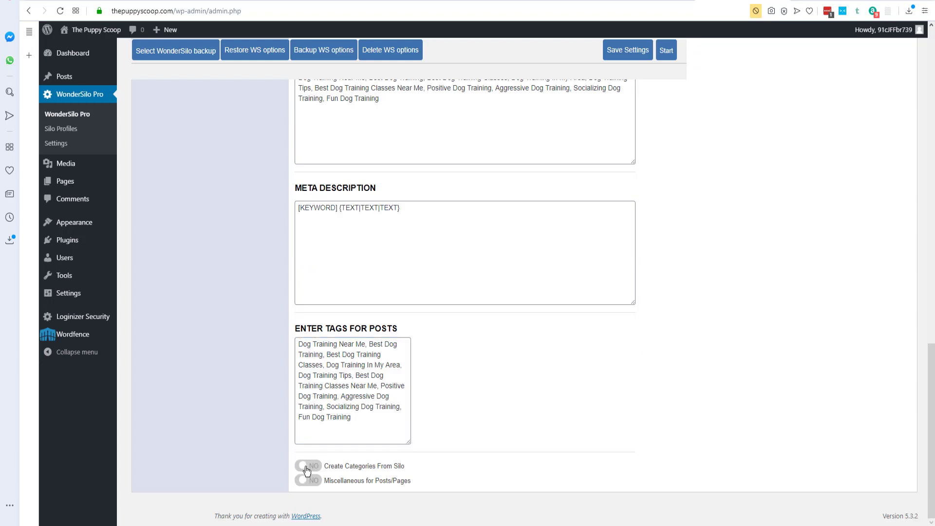
scroll(440, 454, "down", 5)
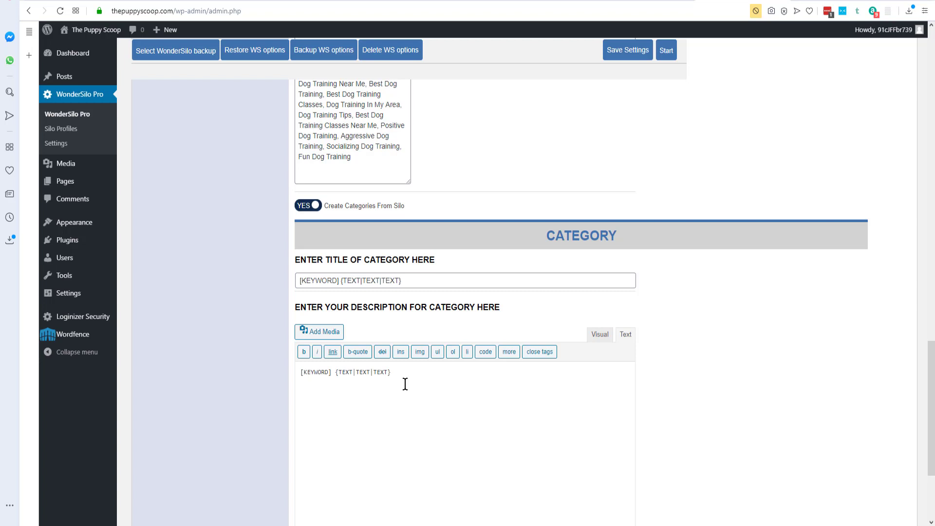
scroll(405, 444, "down", 6)
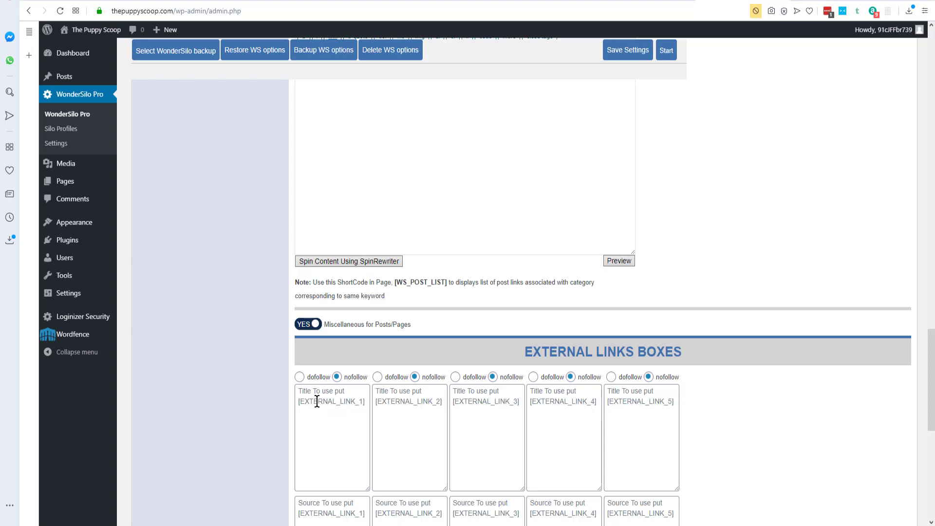
scroll(531, 378, "down", 2)
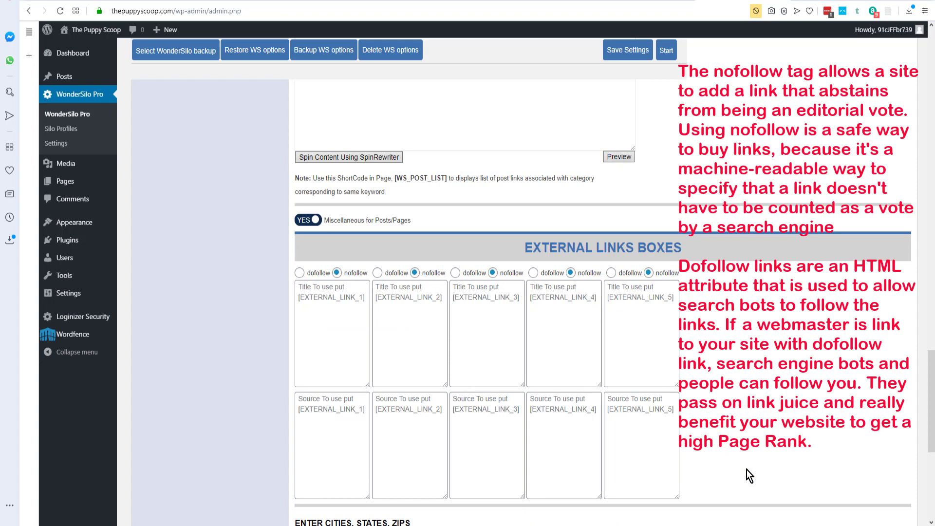
Below the category description's placeholder, add two paragraphs on the reasons for training a dog and training as an ongoing process
scroll(328, 263, "up", 5)
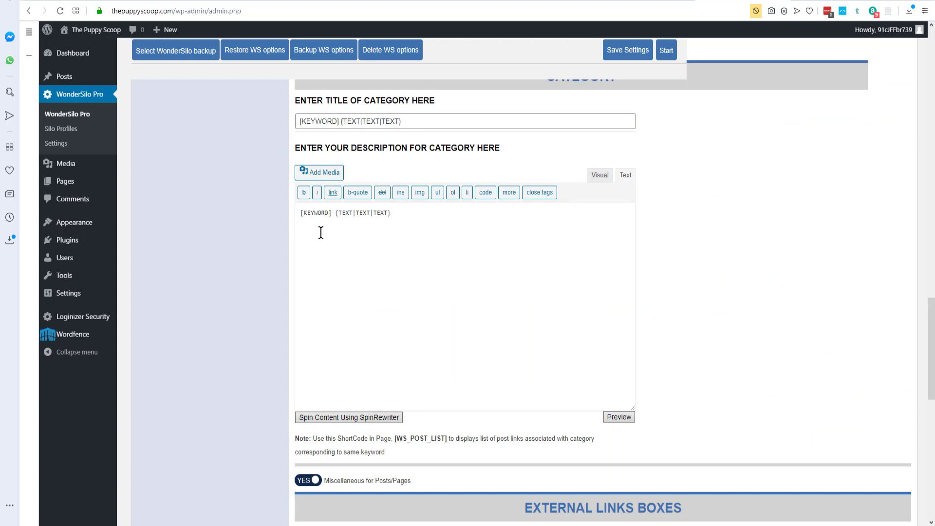
left_click(321, 232)
type("The obvious reasons for training your dog are to instill good behaviors and prevent undesirable ones from developing.  Training is an ongoing process. You;ll never be finished. It's important to keep working on obedience training throughout your dog's life. Running through basic tricks and commands will help them stay fresh in your dog's mind.")
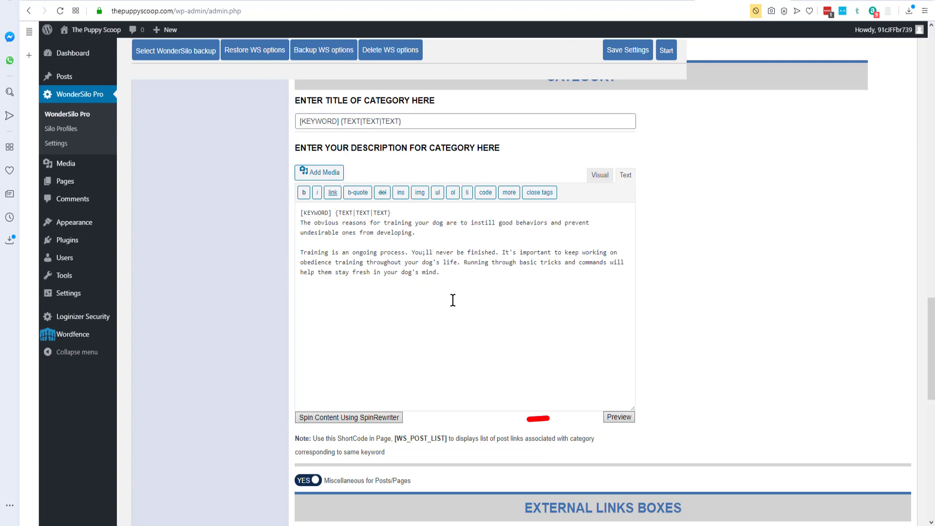
Spin the category description with SpinRewriter, then preview the spun text and close the preview
left_click(369, 421)
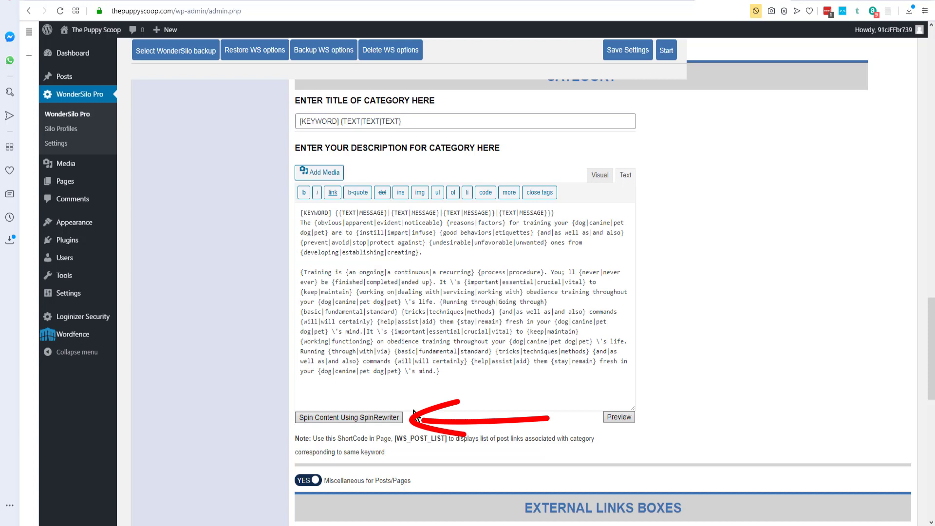
left_click(621, 419)
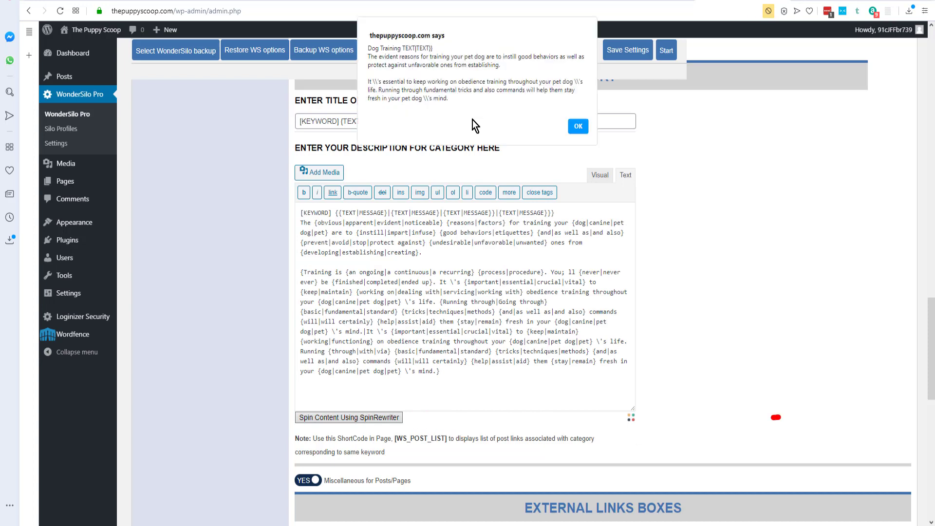
left_click(575, 126)
Fill the five external links with source URLs and titles: Fix Bad Dog Behavior, Brain training for dogs, AKC Dog Training, Dog Training, Obedience Training for Dogs
scroll(468, 373, "down", 6)
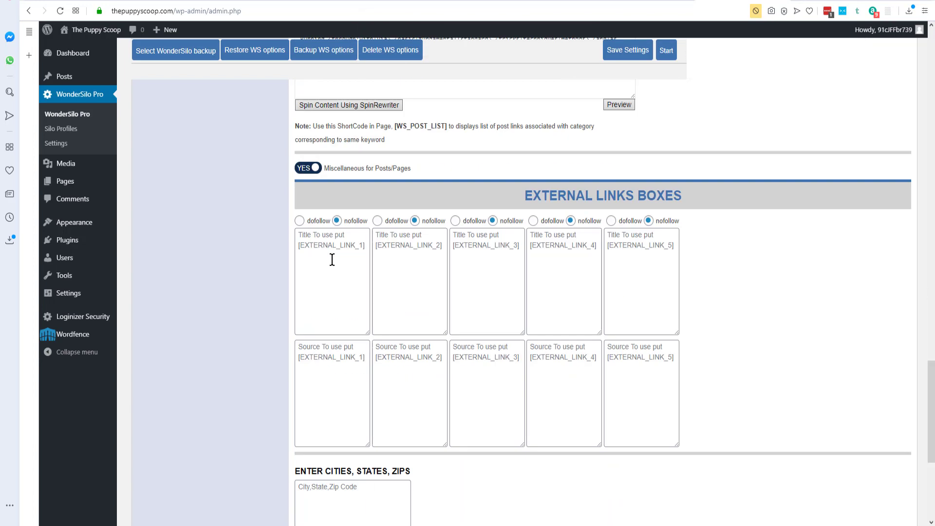
left_click(332, 259)
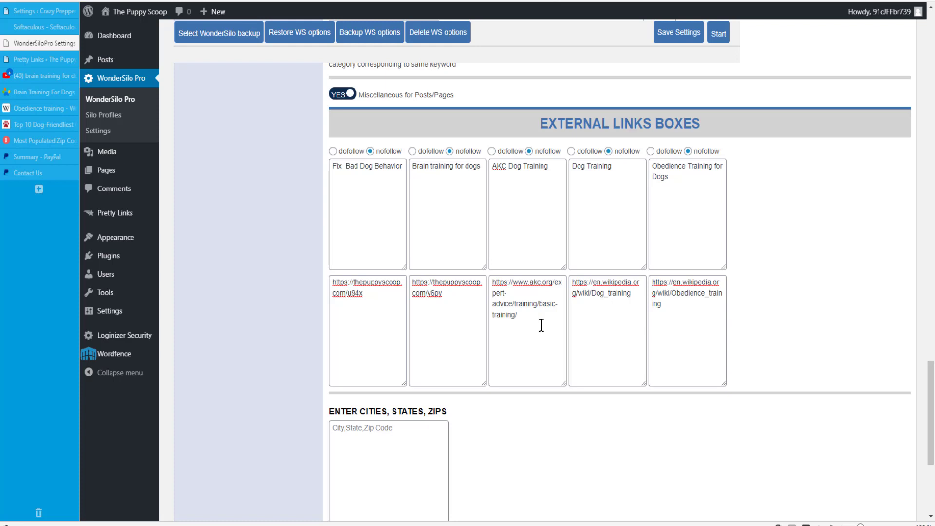
List ten US cities with state and zip code, from Portland, Oregon, 97229 to Albuquerque, New Mexico, 87111, as the silo's locations
left_click(371, 429)
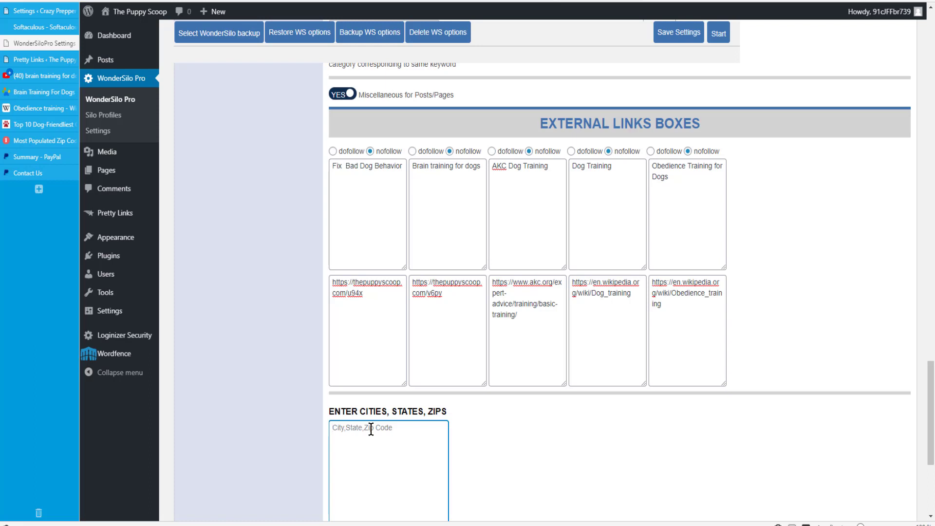
type("Portland, Oregon, 97229 Seattle, Washington, 98115 San Francisco, California, 94112 Austin, Texas, 78745 Chicago, Illinois, 60629 Colorado Springs, Colorado, 80918 Boston, Massachusetts, 02128 San Diego, California , 92154 Tucson, Arizona, 85706 Albuquerque, New Mexico, 87111")
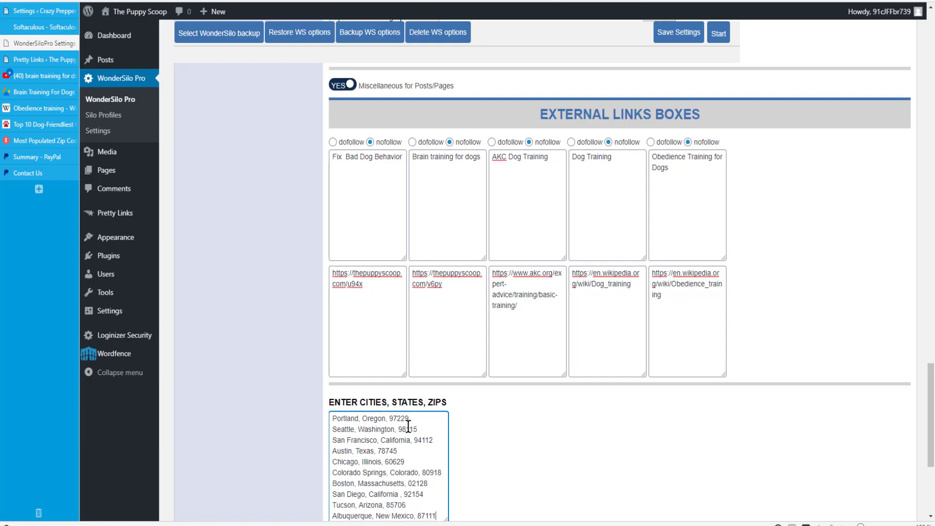
Set the option for inserting data to Add New
scroll(424, 438, "down", 3)
left_click(368, 425)
left_click(368, 426)
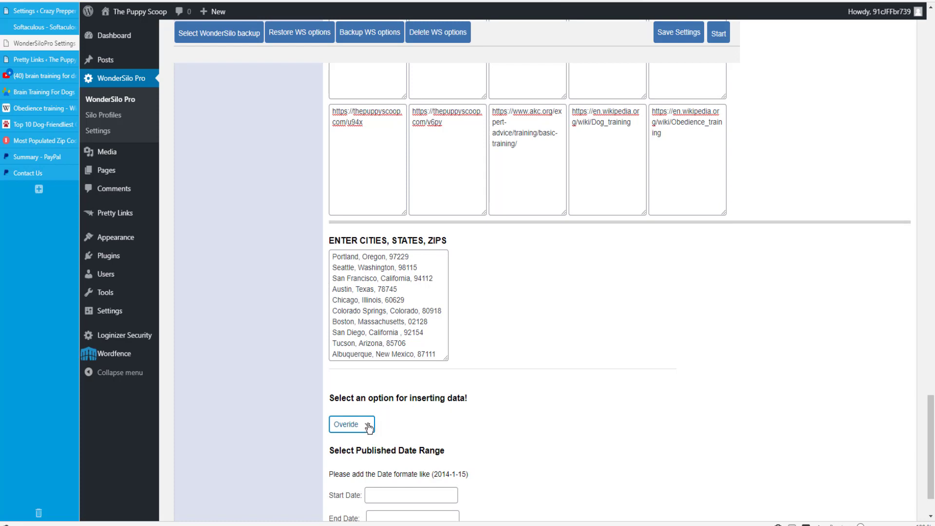
left_click(368, 426)
left_click(360, 446)
scroll(431, 419, "down", 2)
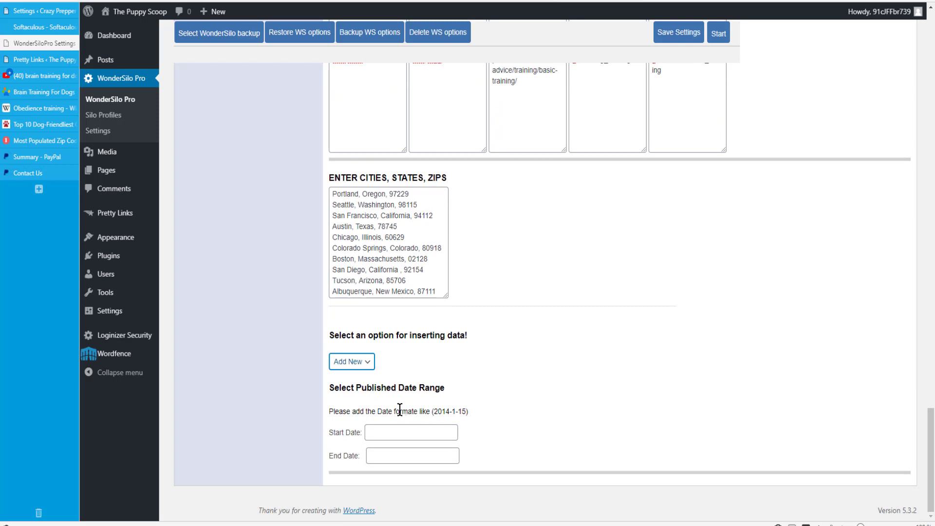
Set the start of the published date range to 2020-01-15
left_click(400, 411)
left_click(410, 433)
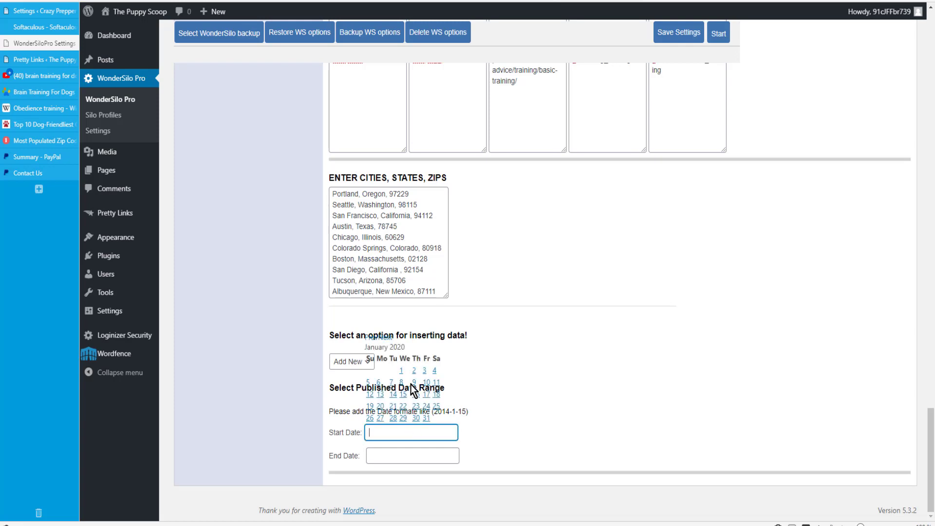
left_click(403, 394)
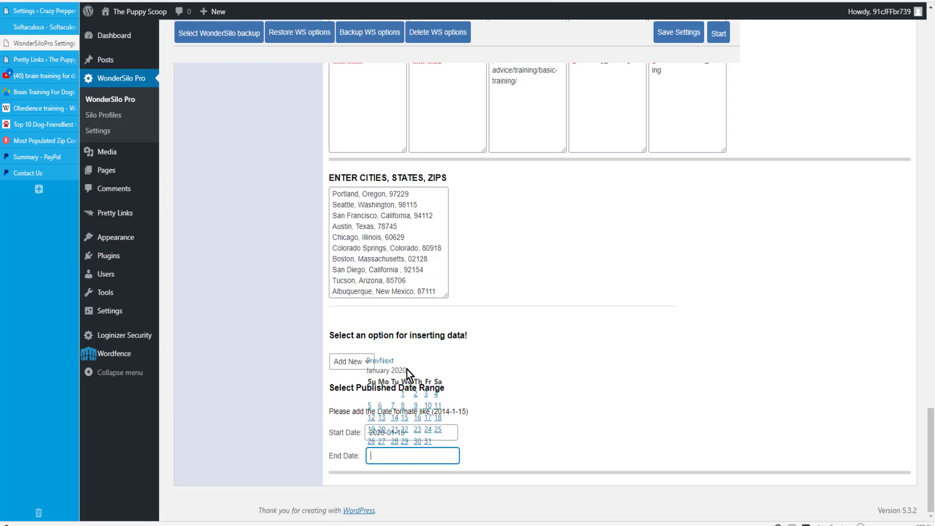
Set the end of the published date range to 2020-03-31
left_click(387, 361)
left_click(388, 361)
left_click(387, 361)
left_click(387, 361)
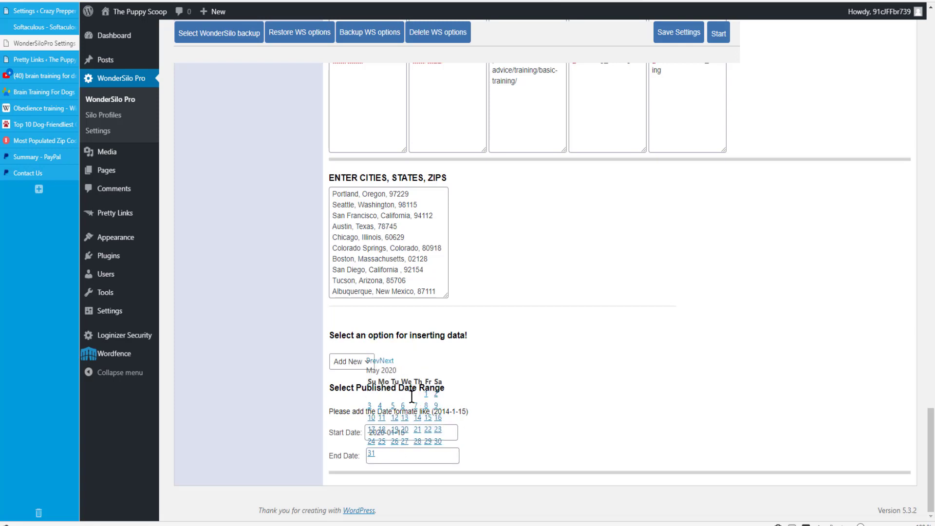
left_click(387, 361)
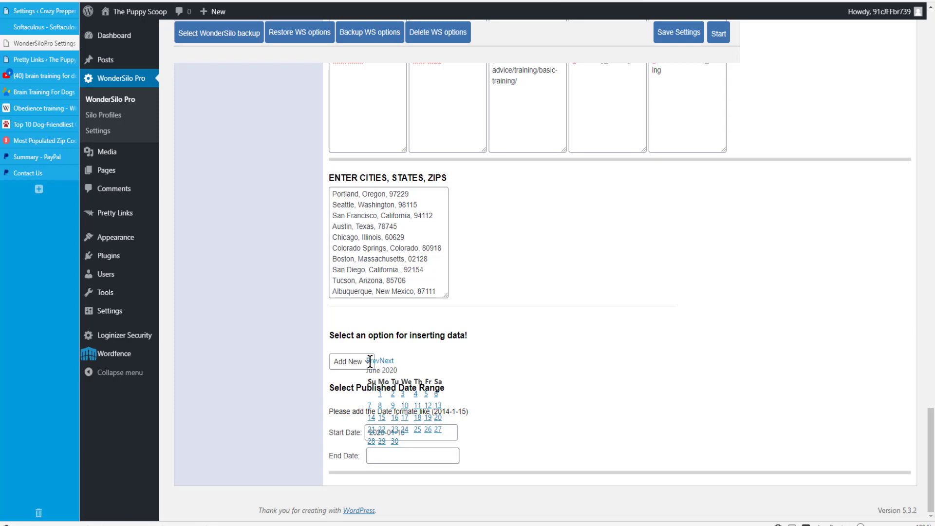
left_click(370, 361)
left_click(370, 361)
left_click(370, 361)
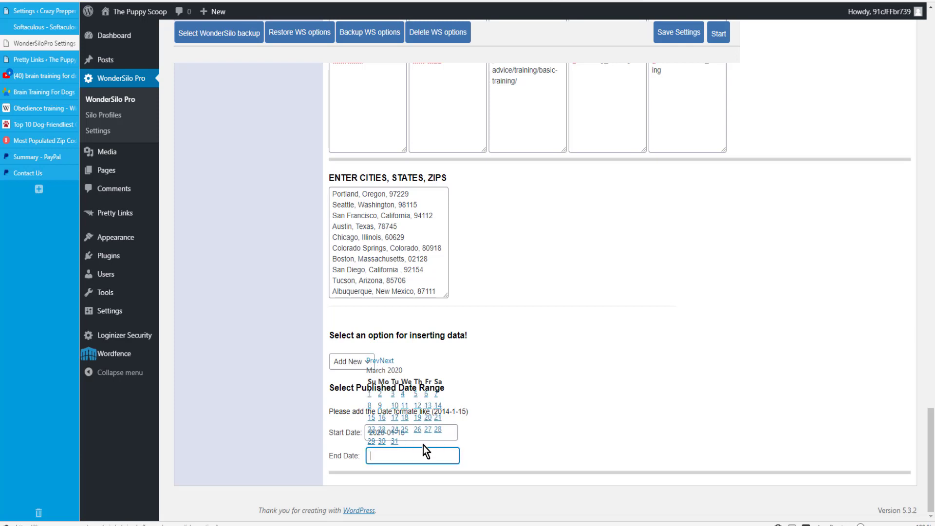
left_click(395, 441)
Save the WonderSilo settings and review the entered date range, locations, external links, category and meta content
scroll(500, 441, "up", 3)
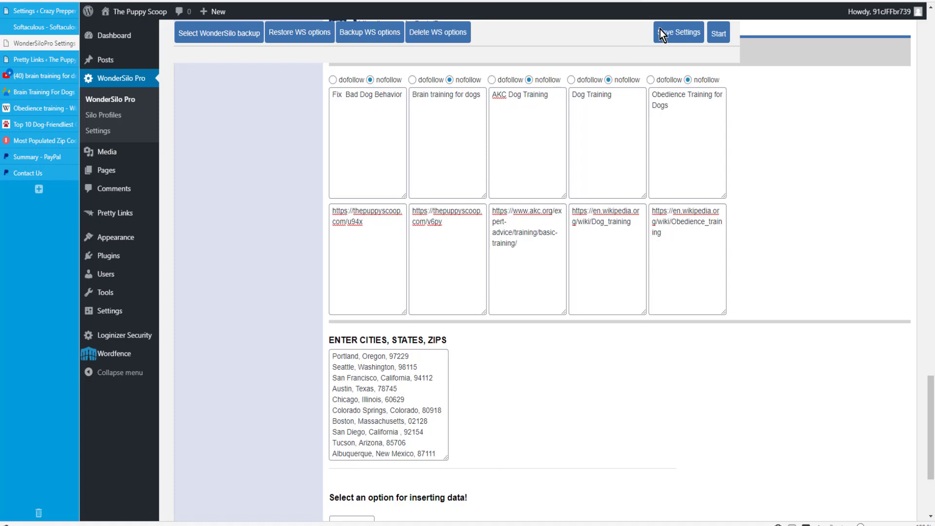
scroll(566, 335, "down", 3)
scroll(566, 335, "up", 6)
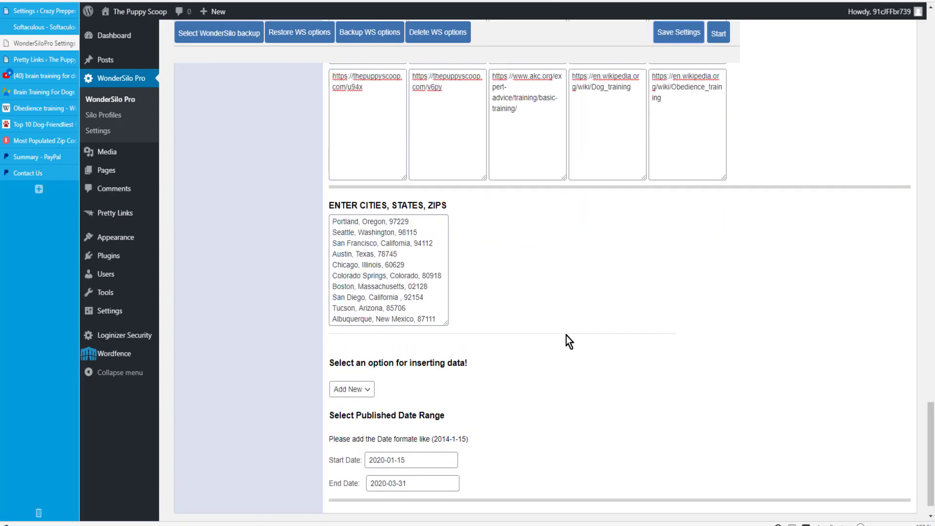
scroll(566, 335, "up", 5)
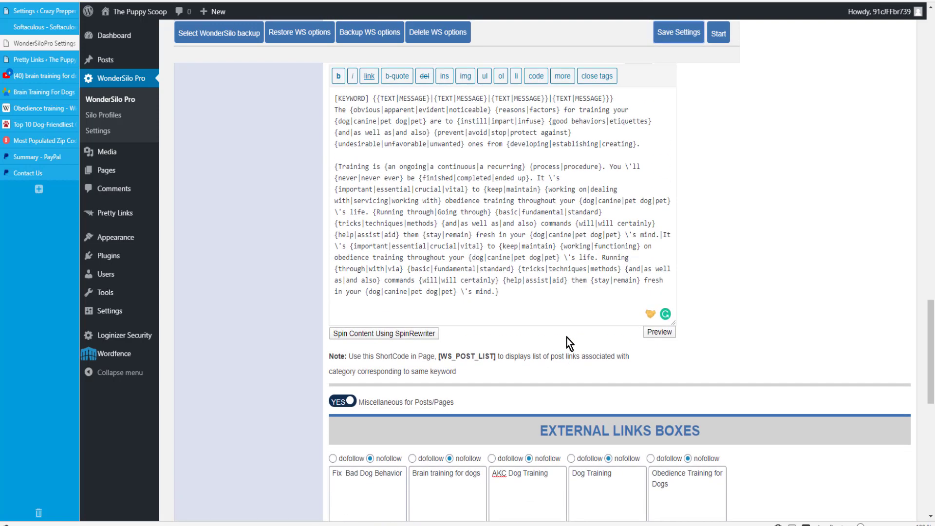
scroll(718, 300, "down", 12)
scroll(714, 297, "up", 5)
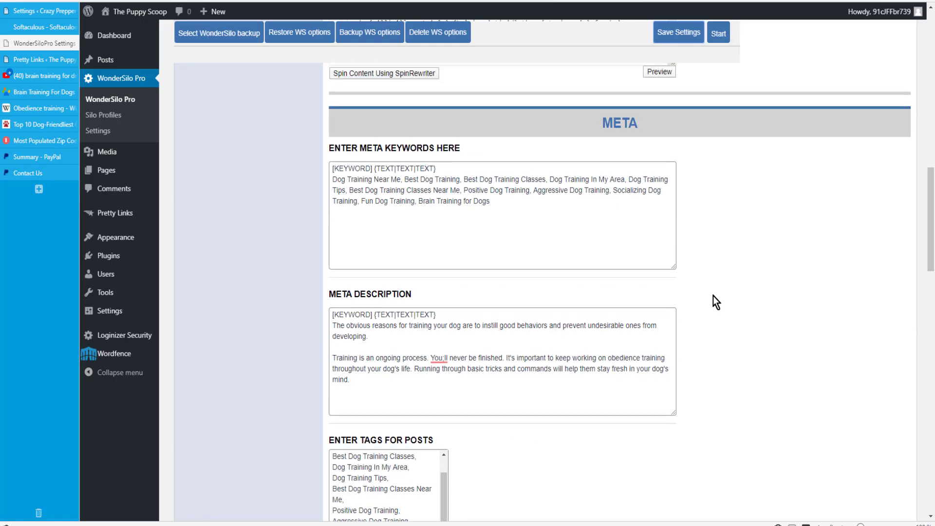
scroll(713, 297, "up", 10)
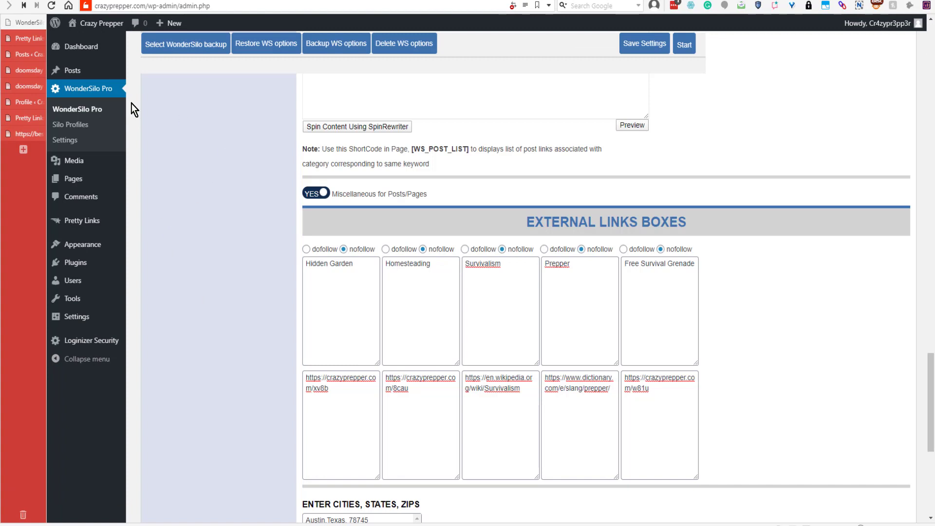
On the Crazy Prepper site, open the Pages and Posts lists in new tabs and check the posts' scheduled dates
right_click(78, 180)
left_click(134, 185)
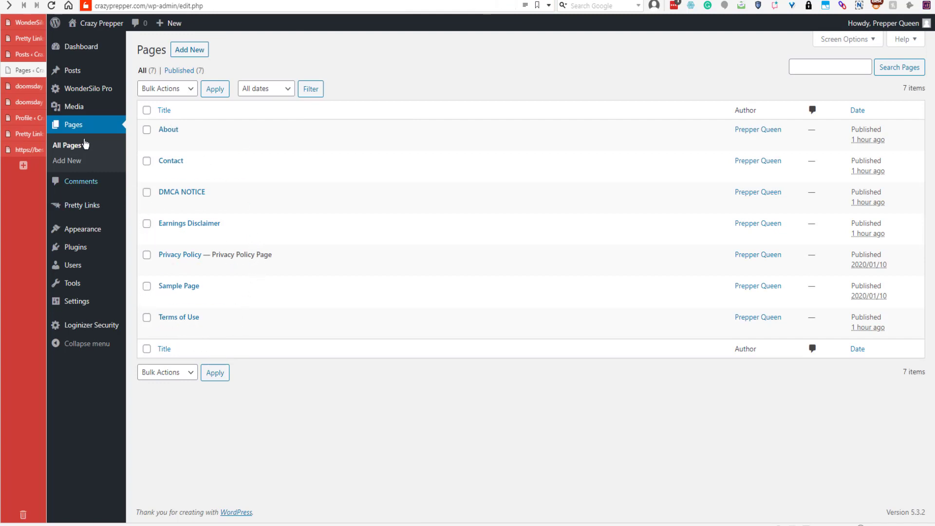
right_click(74, 73)
left_click(112, 80)
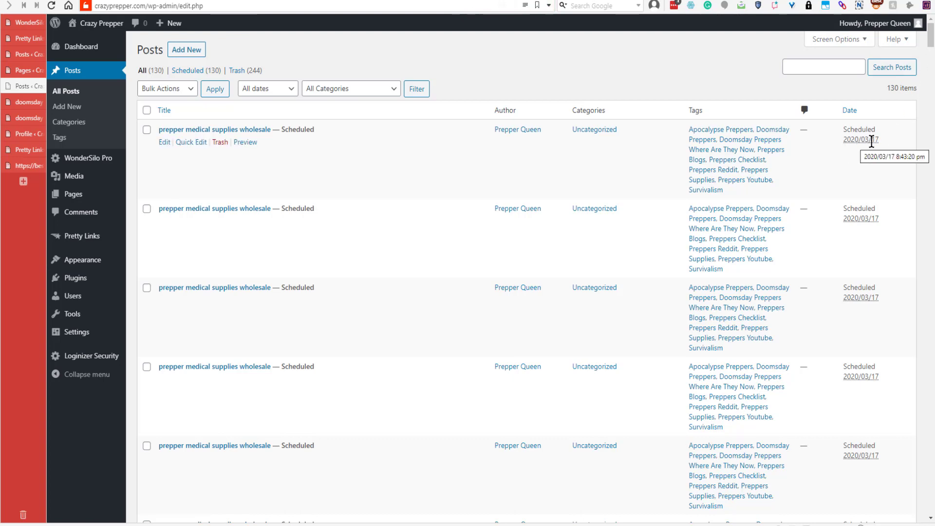
left_click_drag(928, 41, 928, 507)
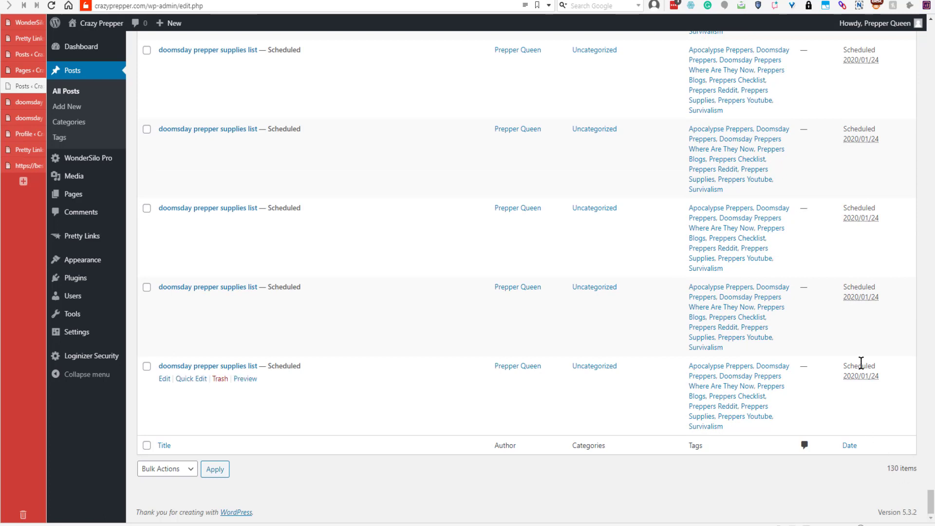
Preview the last scheduled "doomsday prepper supplies list" post and examine its spun content, location links and tags
left_click(246, 380)
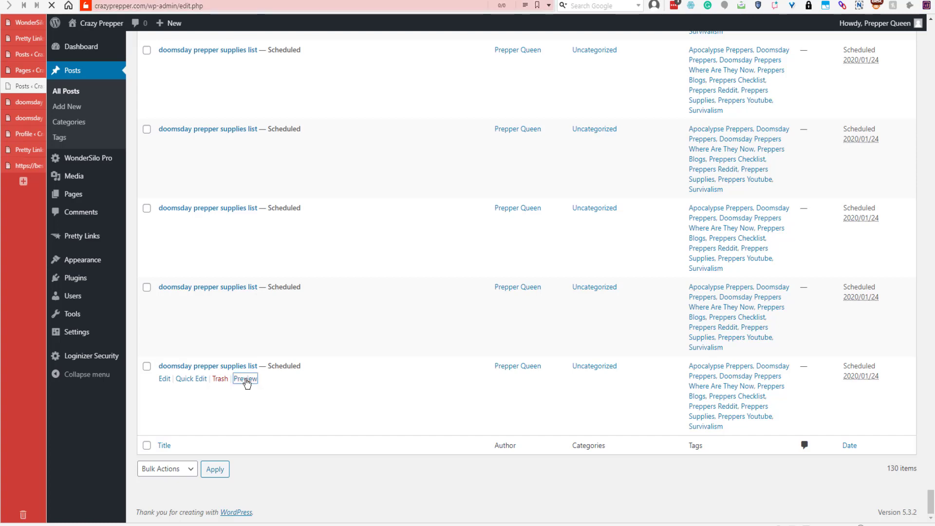
scroll(647, 285, "down", 4)
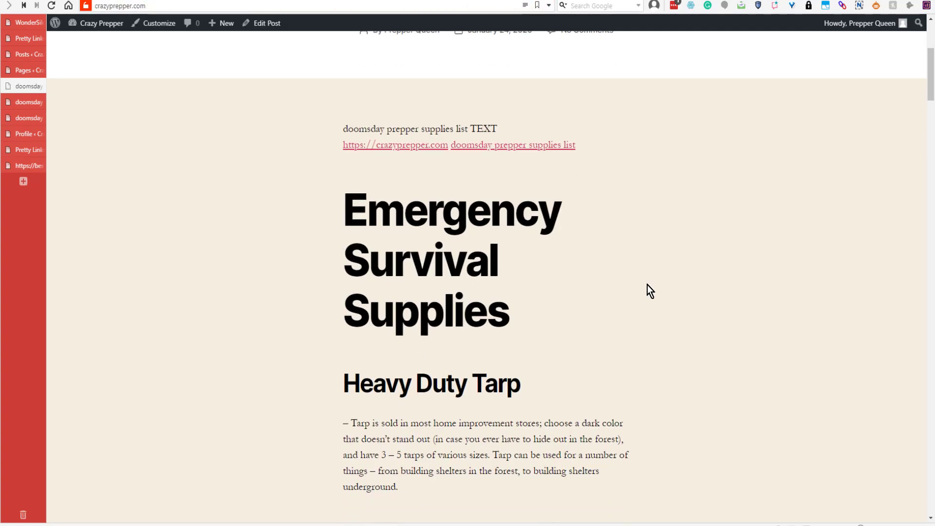
scroll(640, 289, "down", 8)
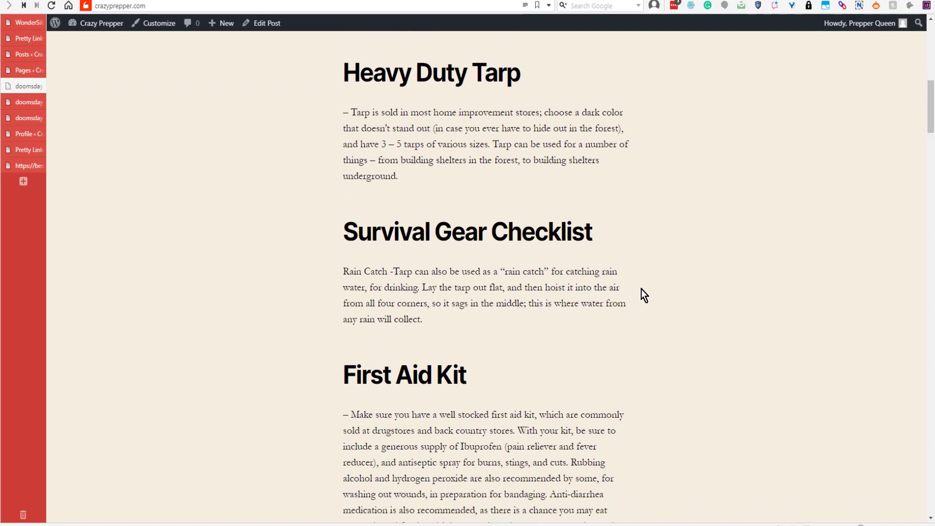
scroll(641, 290, "down", 15)
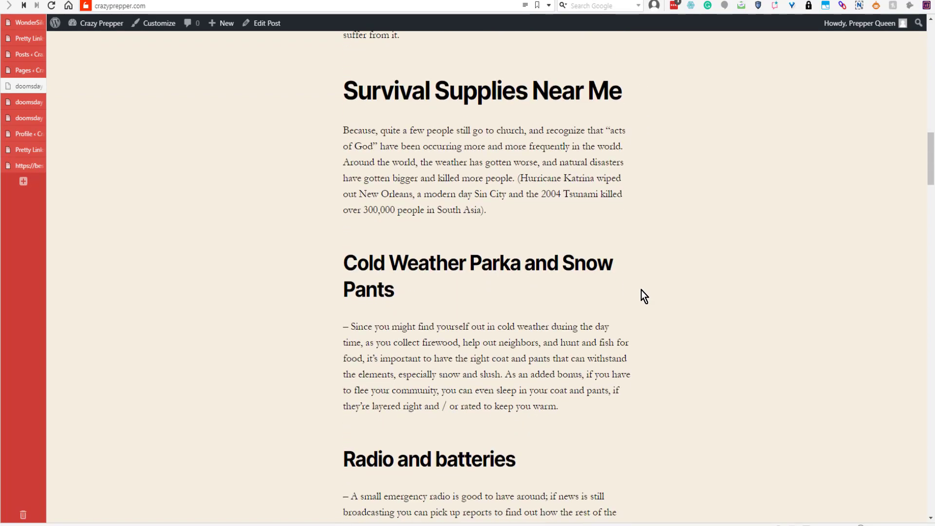
scroll(591, 356, "down", 5)
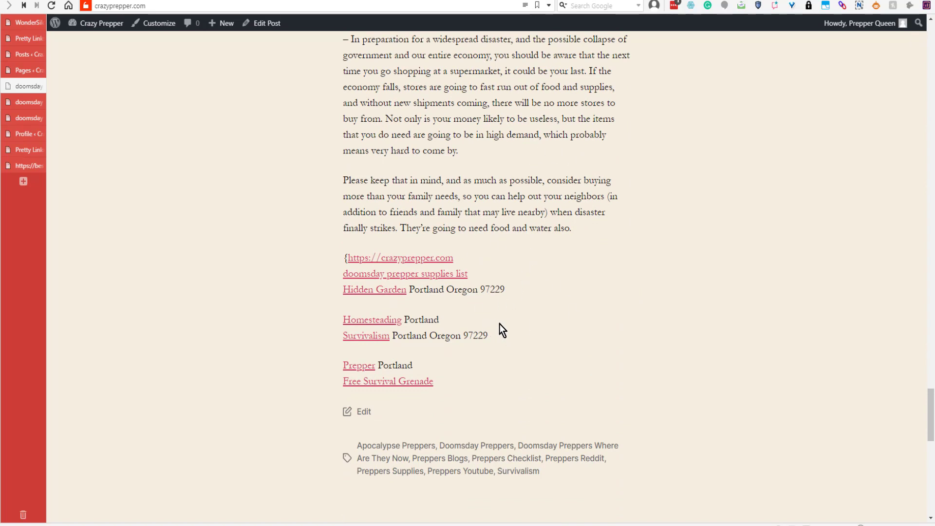
Check where the post's Homesteading link leads, close the linked page and the post preview, and return to the Posts list
left_click(375, 320)
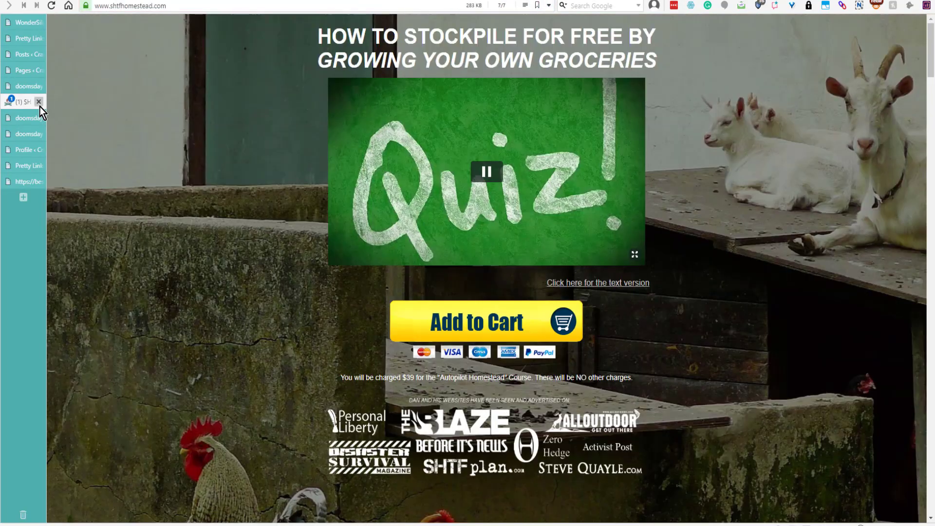
left_click(39, 103)
left_click(39, 71)
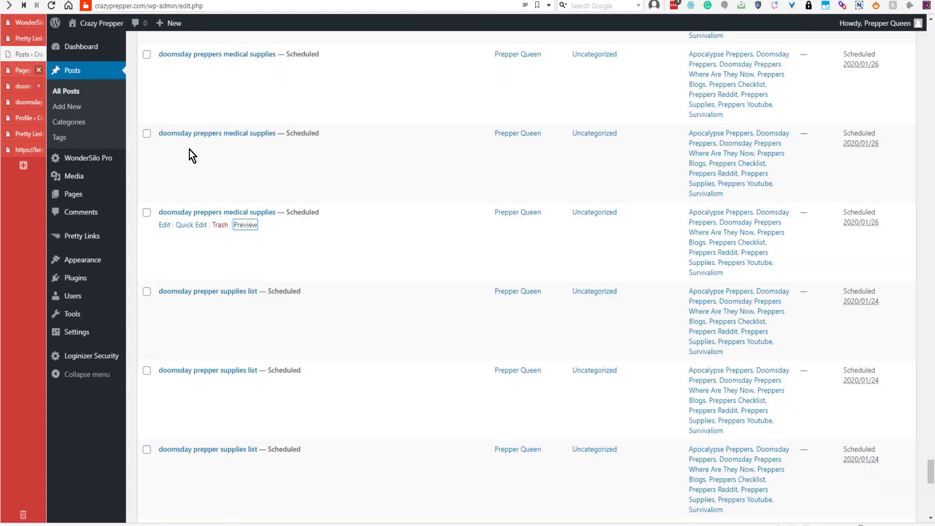